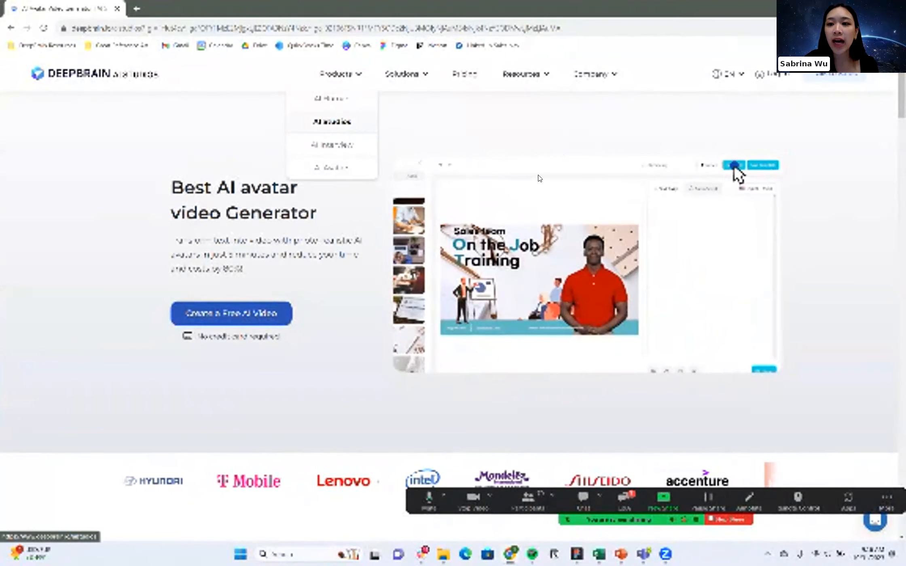
Open the AI Studios dashboard, look at its 2.0 version and return to version 3.0.
{"action": "left_click", "coordinate": [338, 129]}
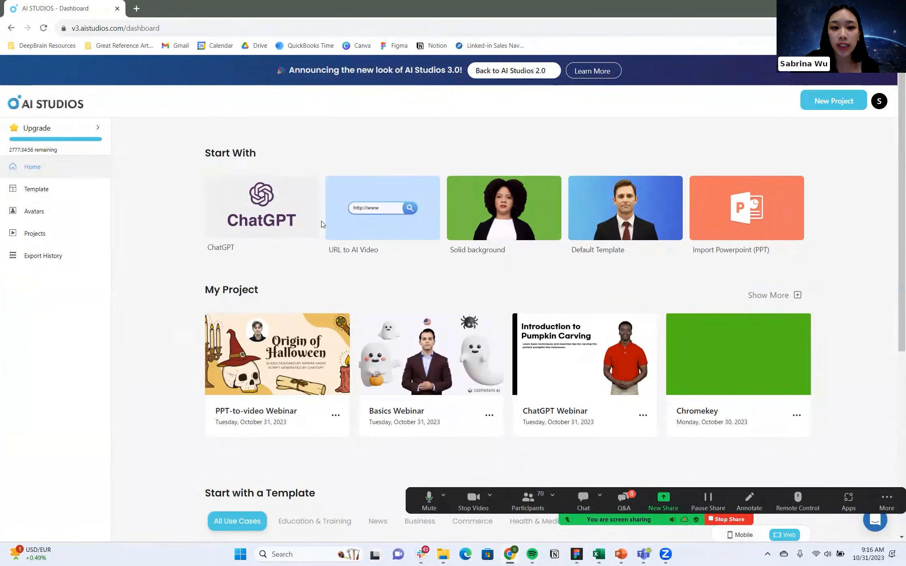
{"action": "left_click", "coordinate": [538, 77]}
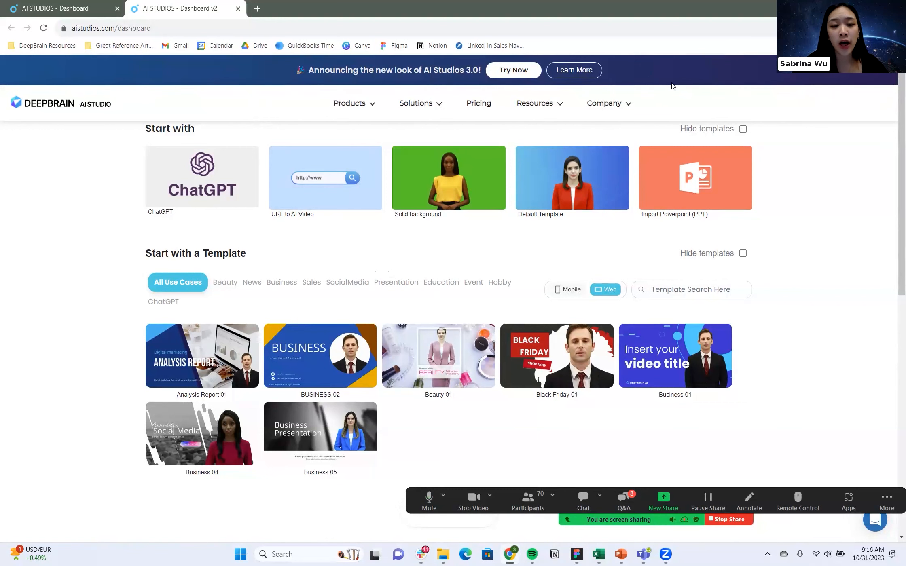
{"action": "left_click", "coordinate": [523, 73]}
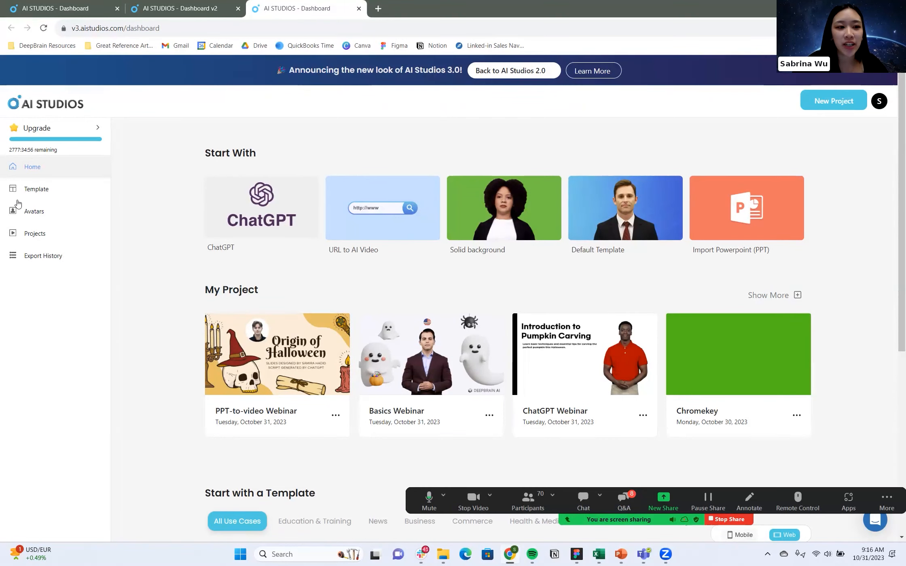
Browse the avatar gallery, play the sample video of the Maria avatar and close the preview.
{"action": "left_click", "coordinate": [63, 215]}
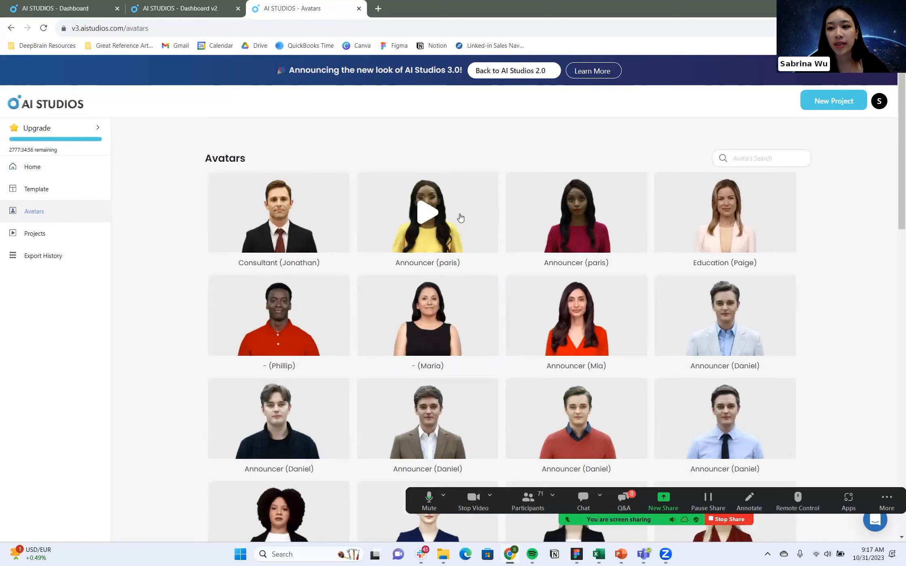
{"action": "scroll", "coordinate": [496, 231], "scroll_direction": "down", "scroll_amount": 1}
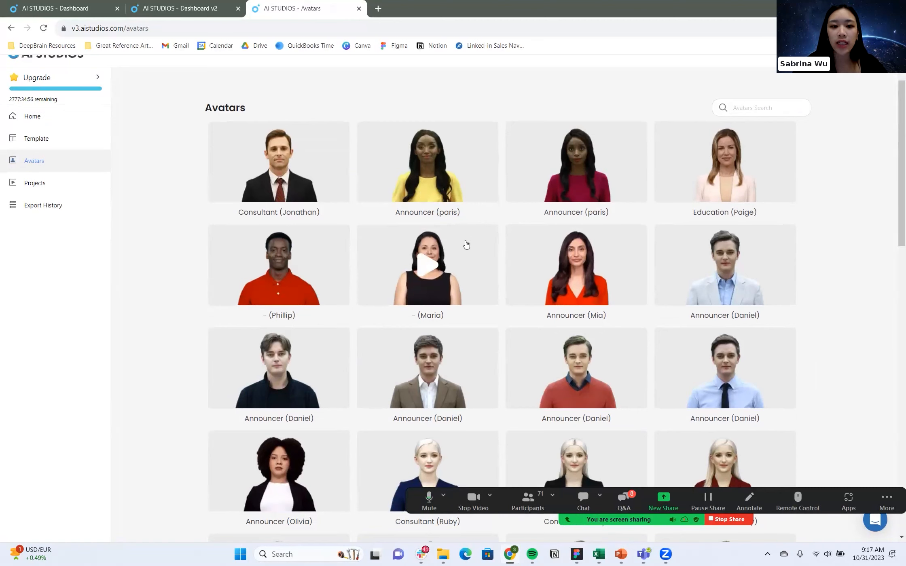
{"action": "left_click", "coordinate": [426, 266]}
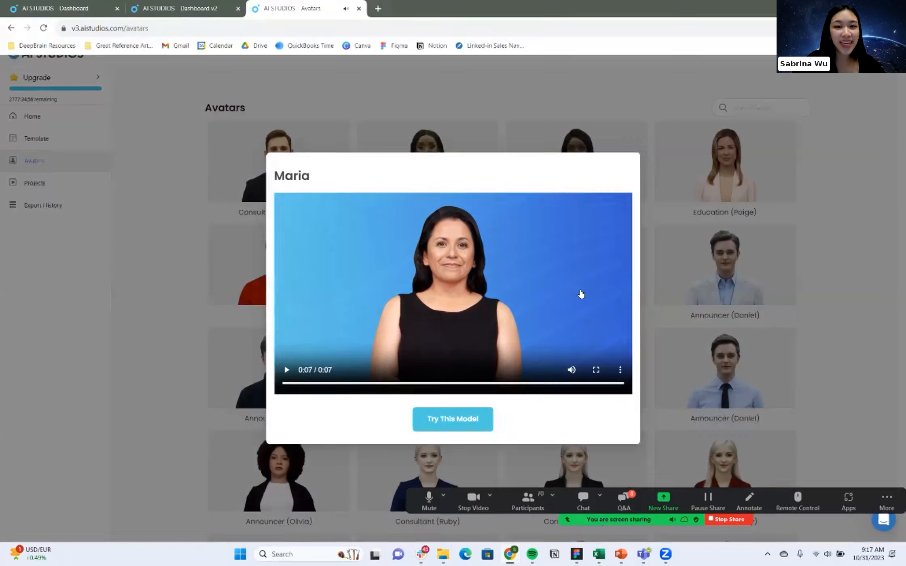
{"action": "left_click", "coordinate": [650, 304]}
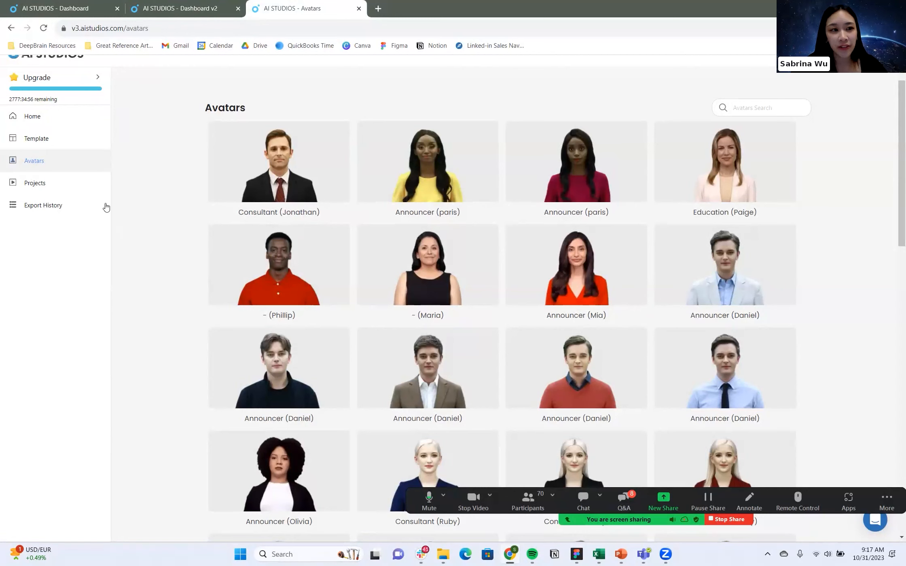
Start a new project from the Solid background option on the home page.
{"action": "left_click", "coordinate": [56, 123]}
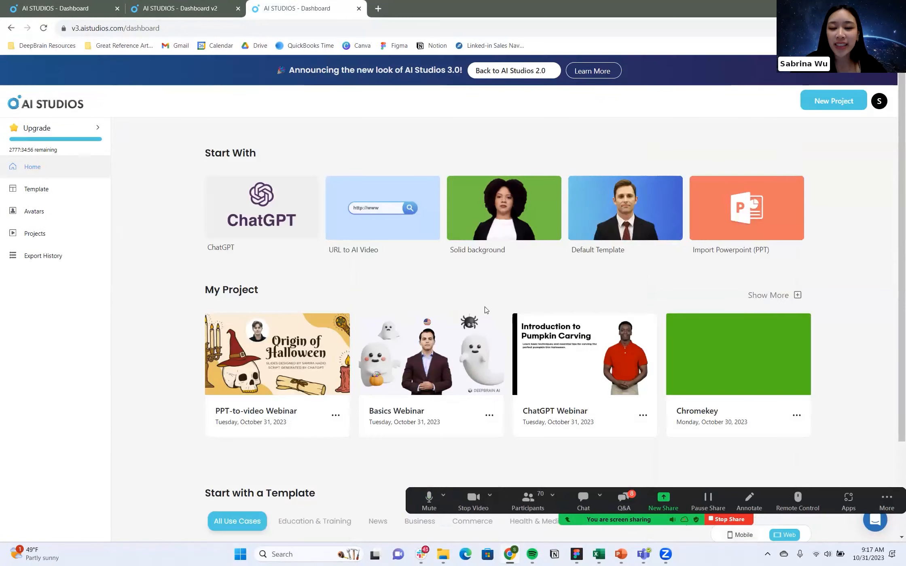
{"action": "left_click", "coordinate": [501, 214]}
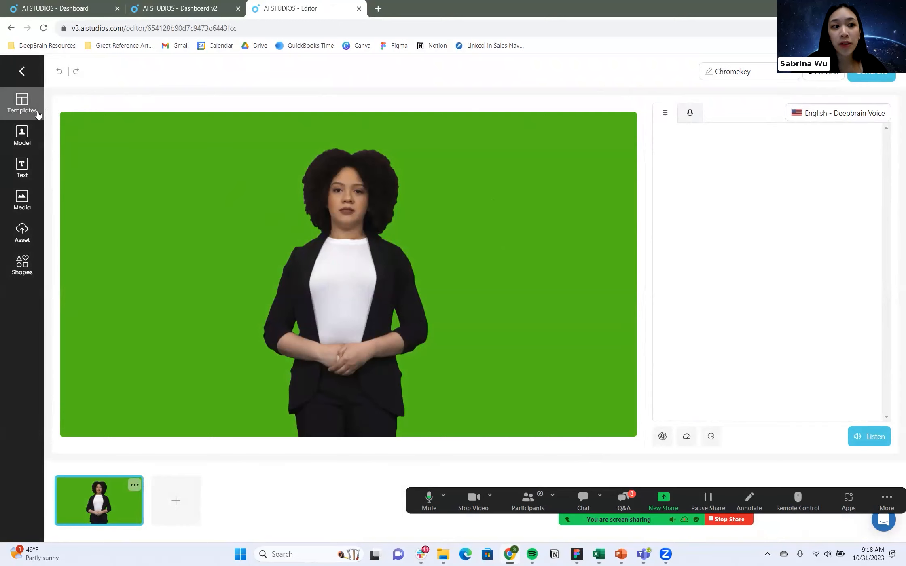
Replace the scene's avatar with Maria and browse her available gesture styles.
{"action": "left_click", "coordinate": [32, 146]}
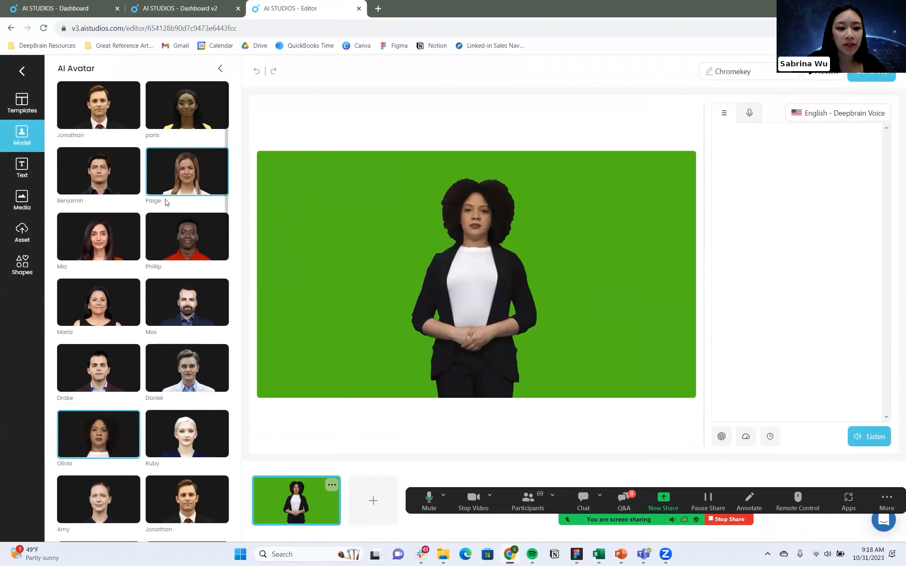
{"action": "scroll", "coordinate": [82, 183], "scroll_direction": "down", "scroll_amount": 3}
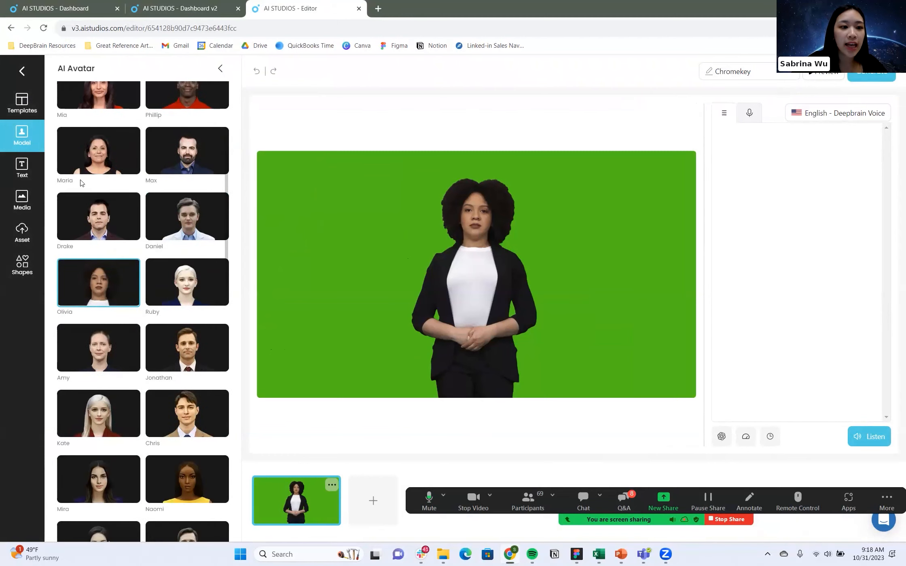
{"action": "left_click", "coordinate": [87, 162]}
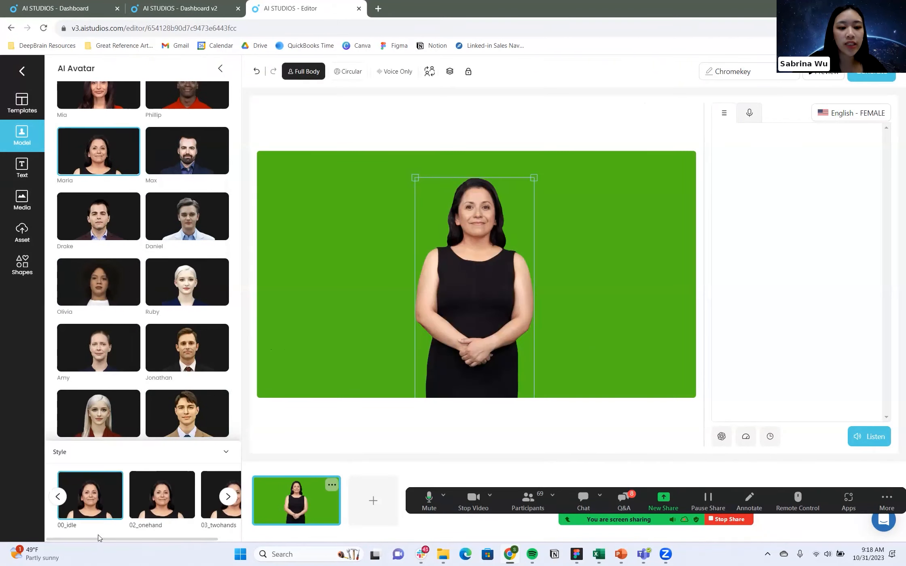
{"action": "left_click", "coordinate": [225, 502]}
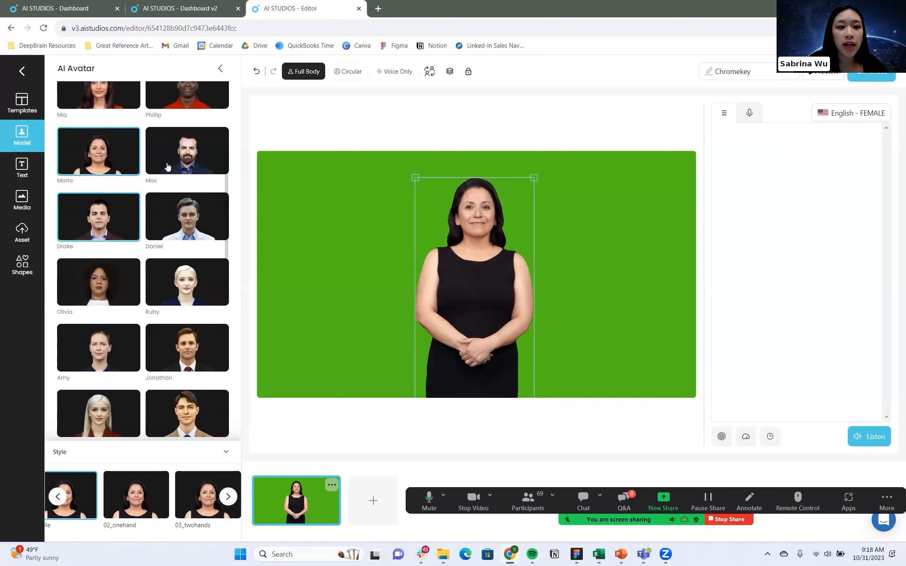
Try the Phillip and Drake avatars in the green-background scene.
{"action": "scroll", "coordinate": [170, 275], "scroll_direction": "up", "scroll_amount": 4}
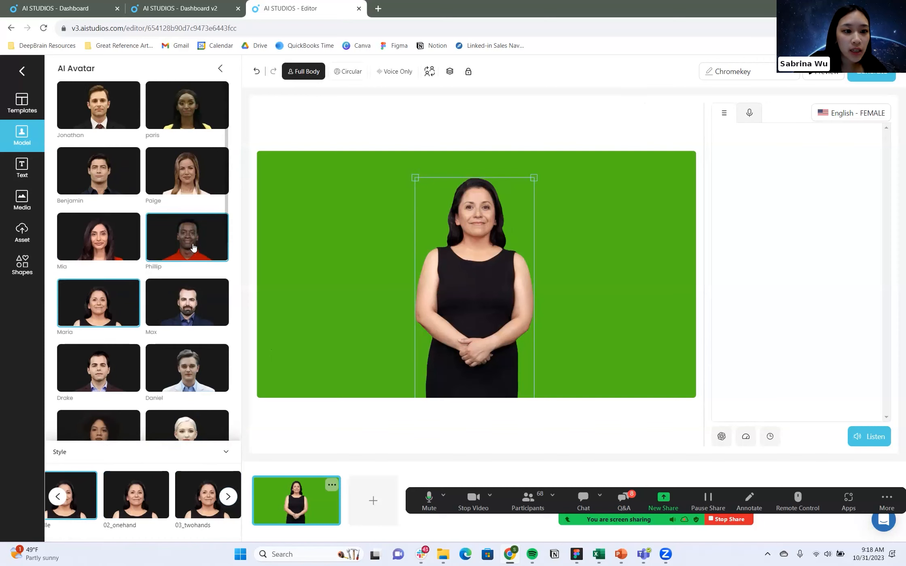
{"action": "left_click", "coordinate": [193, 248]}
{"action": "scroll", "coordinate": [187, 162], "scroll_direction": "down", "scroll_amount": 5}
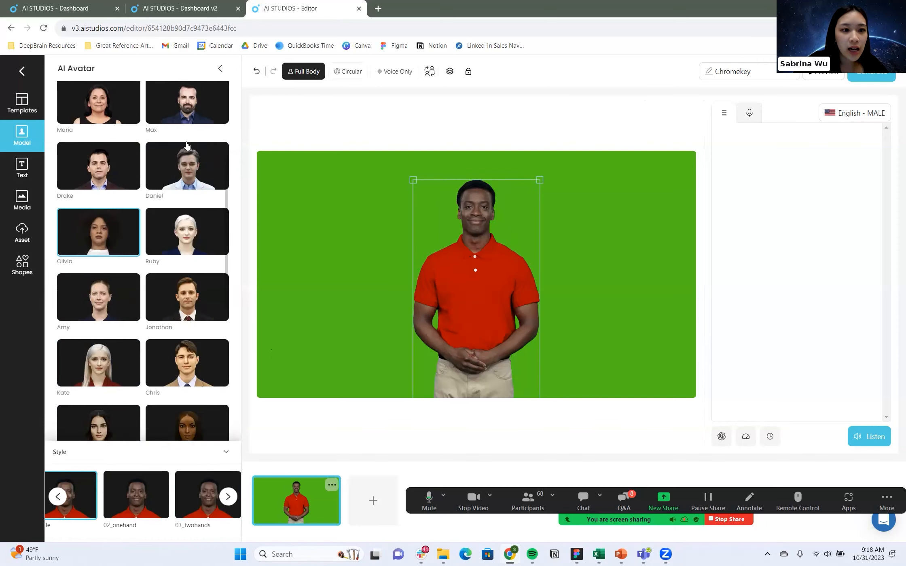
{"action": "left_click", "coordinate": [114, 173]}
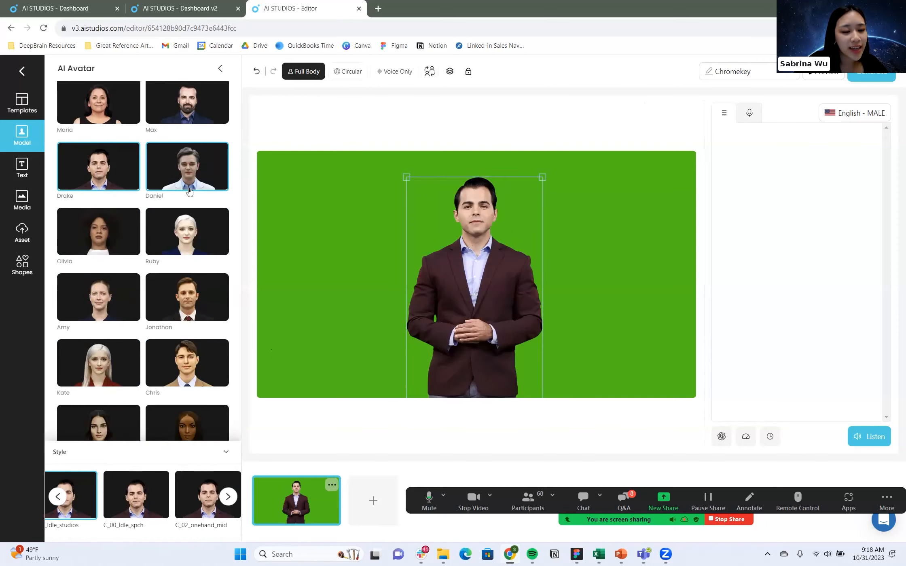
Try the Daniel avatar in the Check style and in the light suit, and switch back to Maria.
{"action": "left_click", "coordinate": [189, 191]}
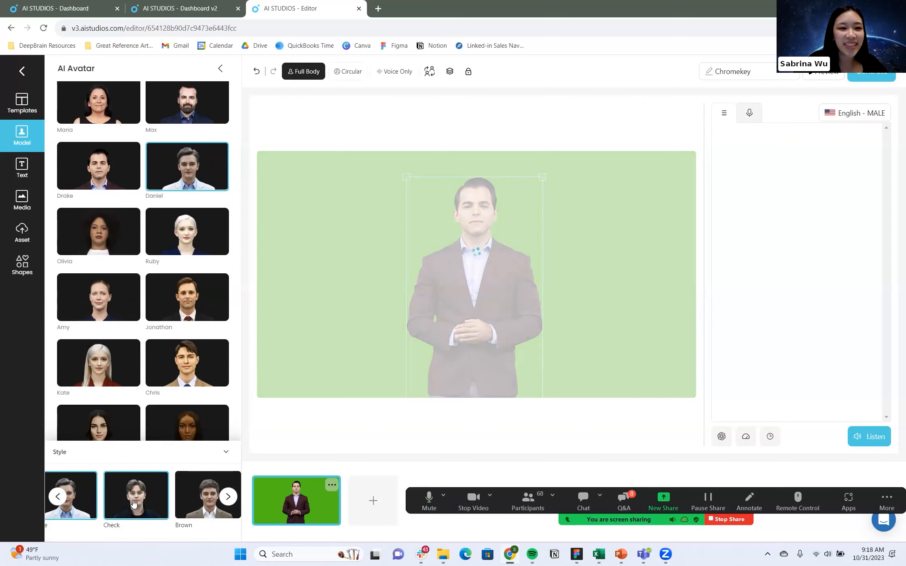
{"action": "left_click", "coordinate": [133, 503]}
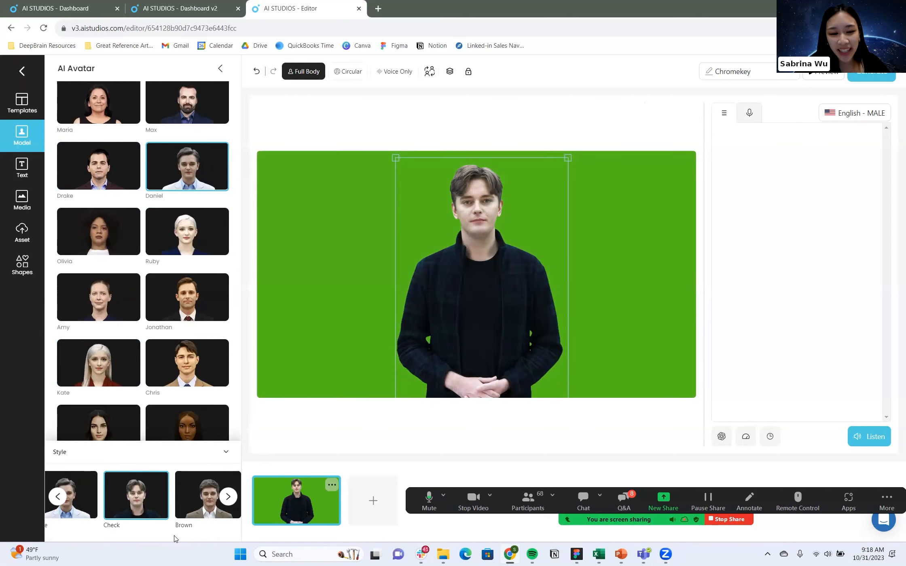
{"action": "left_click", "coordinate": [69, 517]}
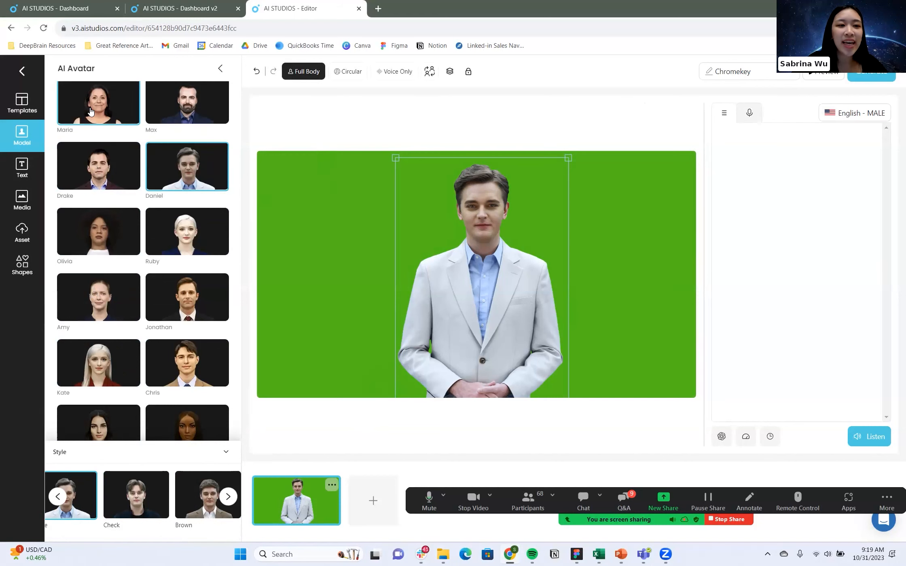
{"action": "left_click", "coordinate": [90, 112]}
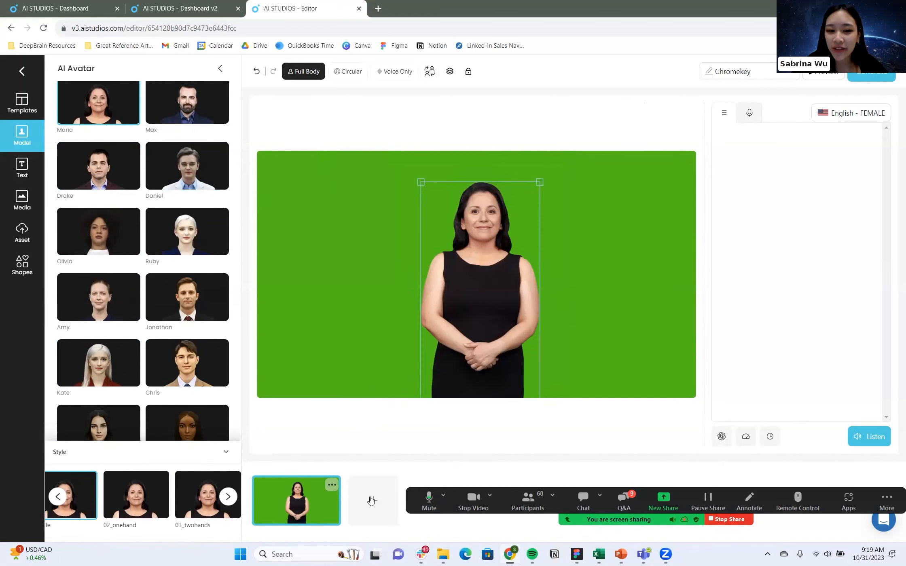
Add two more scenes to the project.
{"action": "left_click", "coordinate": [371, 502]}
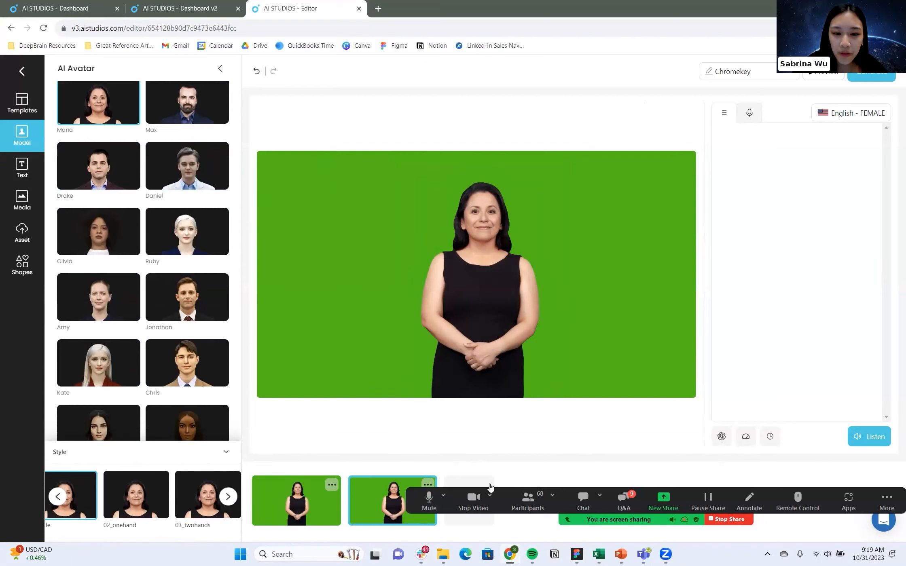
{"action": "left_click", "coordinate": [467, 483]}
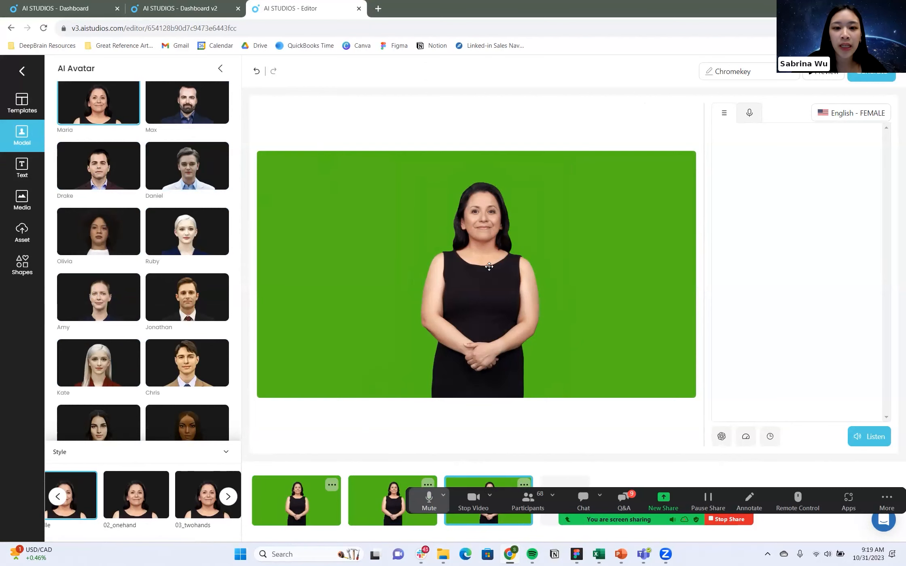
Set the third scene's avatar to Daniel on the left side and the second scene's avatar to Ruby on the right side.
{"action": "left_click", "coordinate": [489, 266]}
{"action": "left_click", "coordinate": [184, 170]}
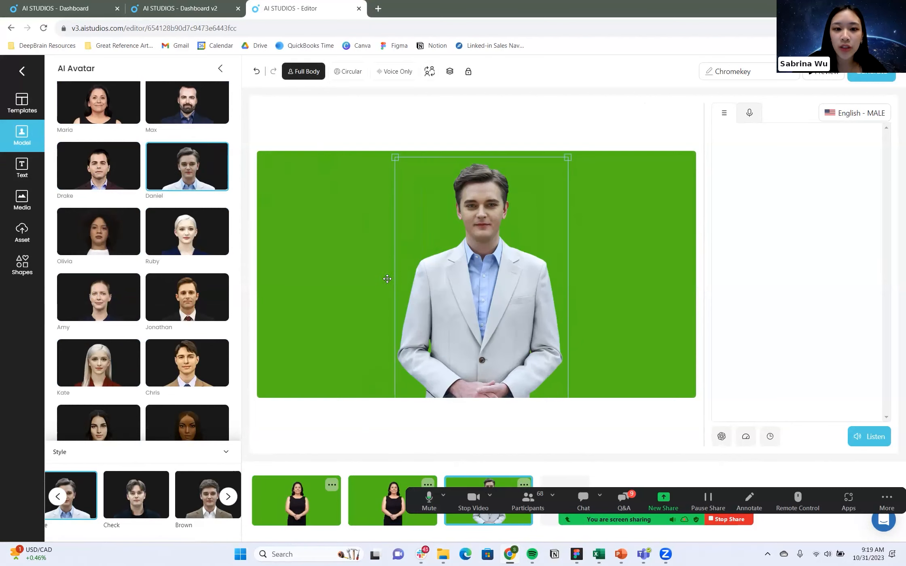
{"action": "left_click_drag", "start_coordinate": [387, 279], "coordinate": [270, 279]}
{"action": "left_click", "coordinate": [384, 501]}
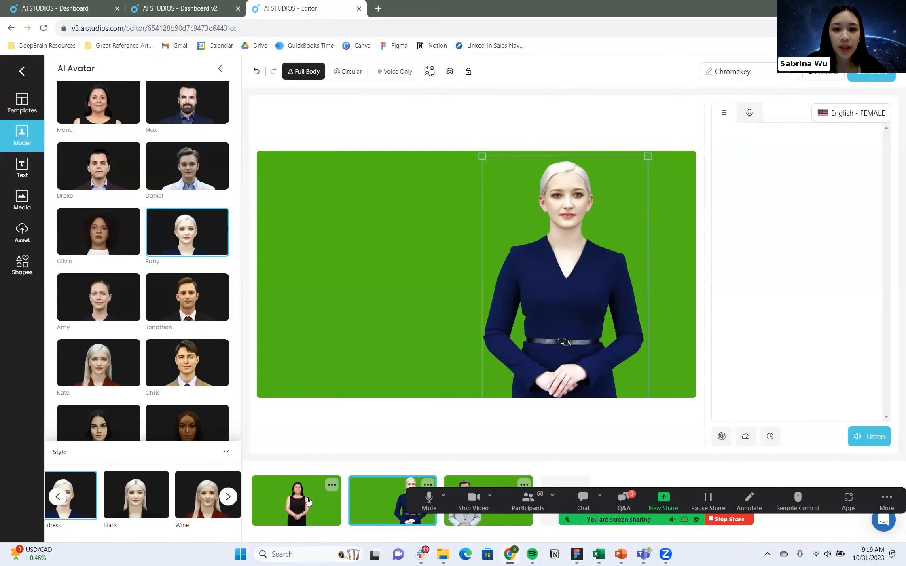
Apply the first scene's Maria avatar to all scenes with Change All Models and check the second and third scenes.
{"action": "left_click", "coordinate": [309, 501]}
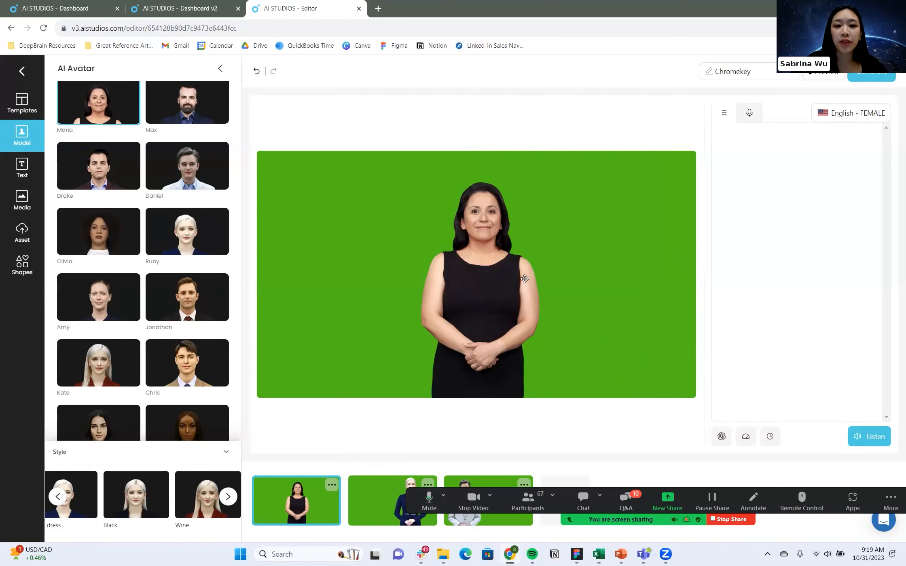
{"action": "left_click", "coordinate": [491, 256]}
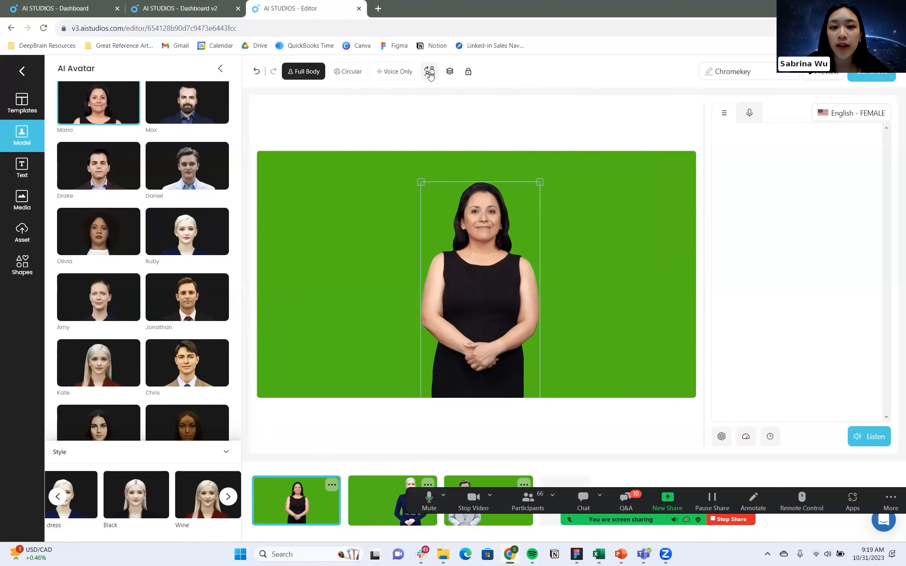
{"action": "left_click", "coordinate": [430, 73]}
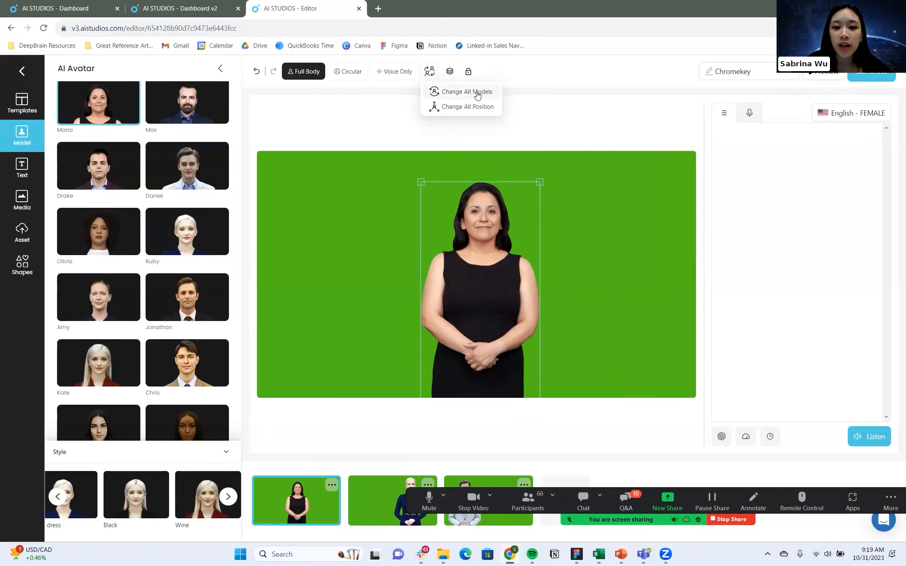
{"action": "left_click", "coordinate": [477, 93]}
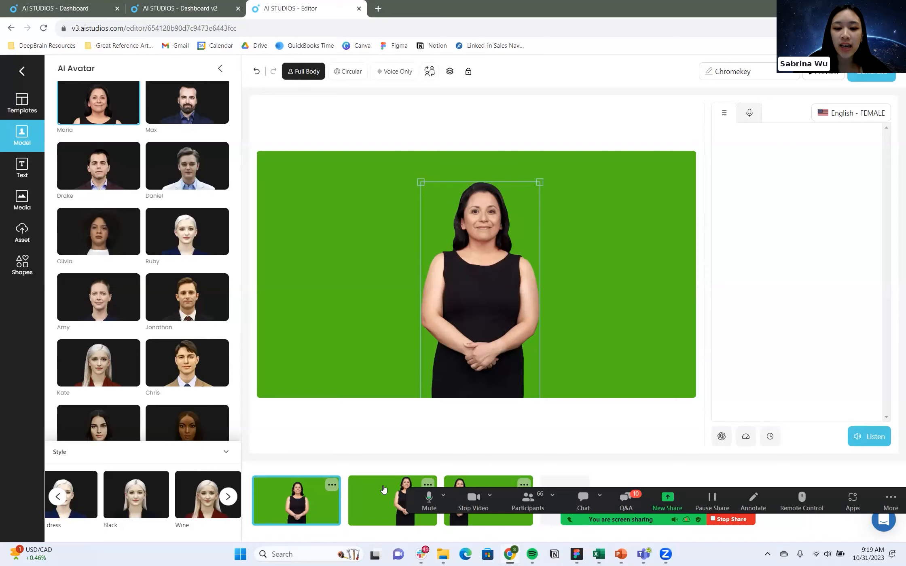
{"action": "left_click", "coordinate": [383, 490]}
{"action": "left_click", "coordinate": [478, 486]}
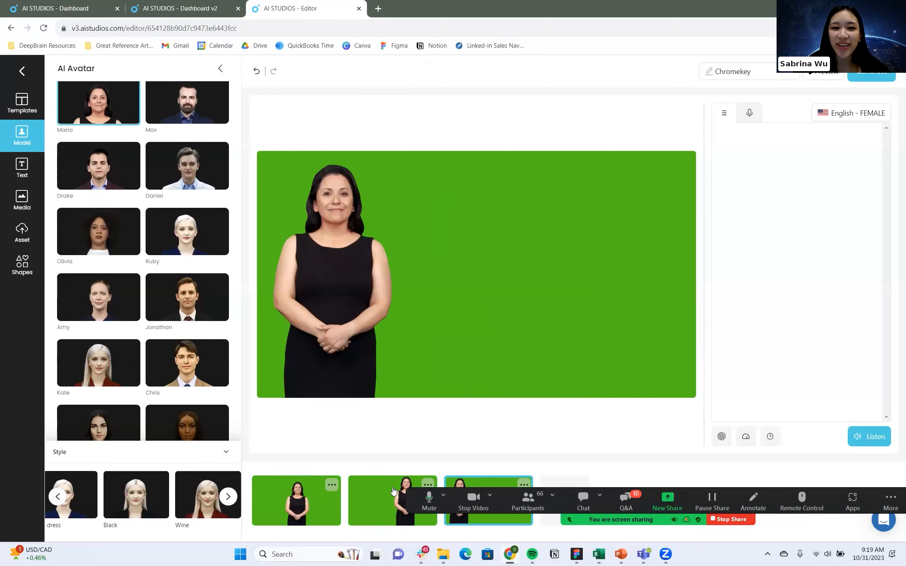
Apply the first scene's avatar position to all scenes and nudge the first scene's Maria slightly up and to the left.
{"action": "left_click", "coordinate": [306, 503]}
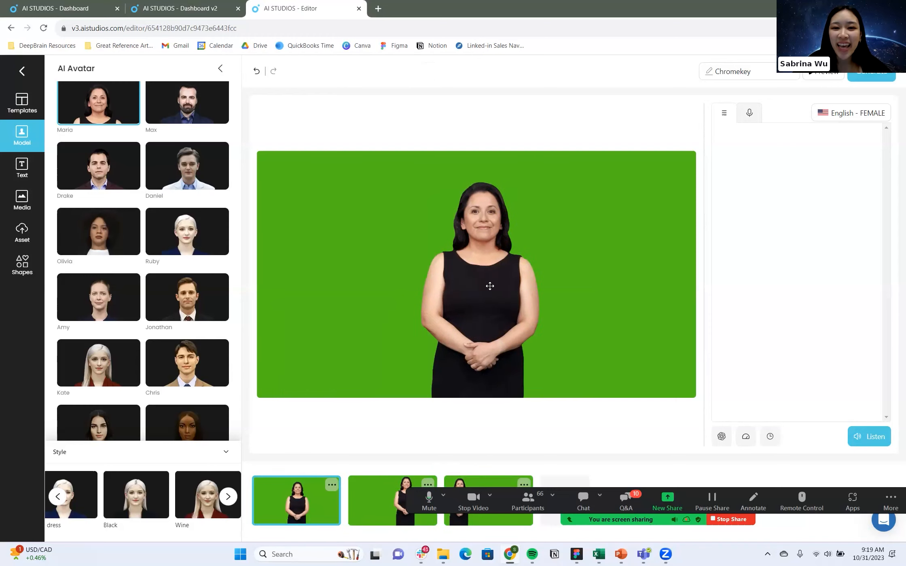
{"action": "left_click", "coordinate": [489, 286]}
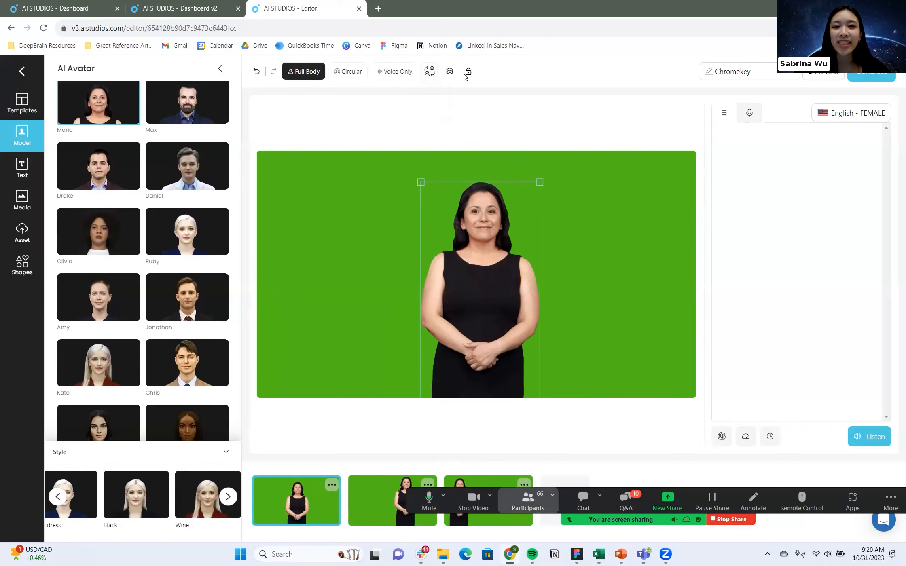
{"action": "left_click", "coordinate": [429, 71]}
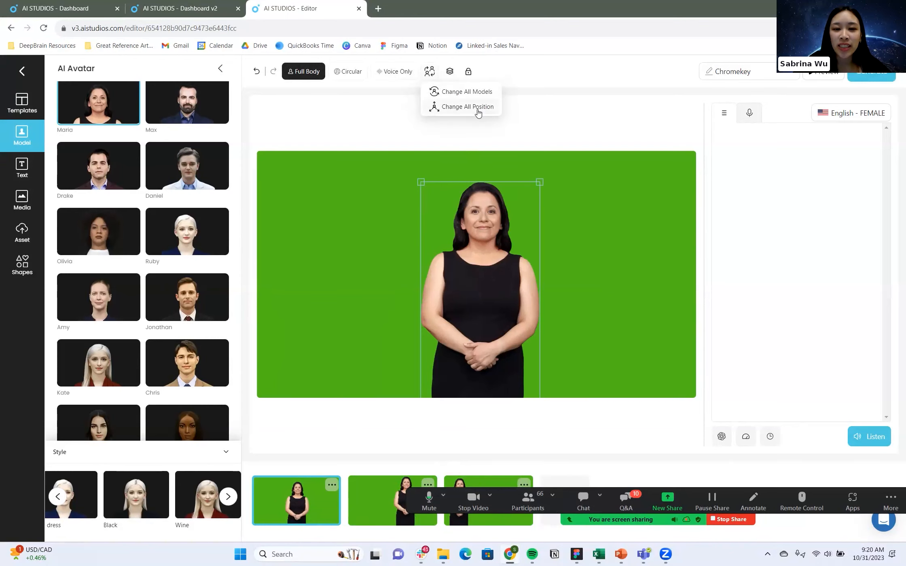
{"action": "left_click", "coordinate": [479, 108]}
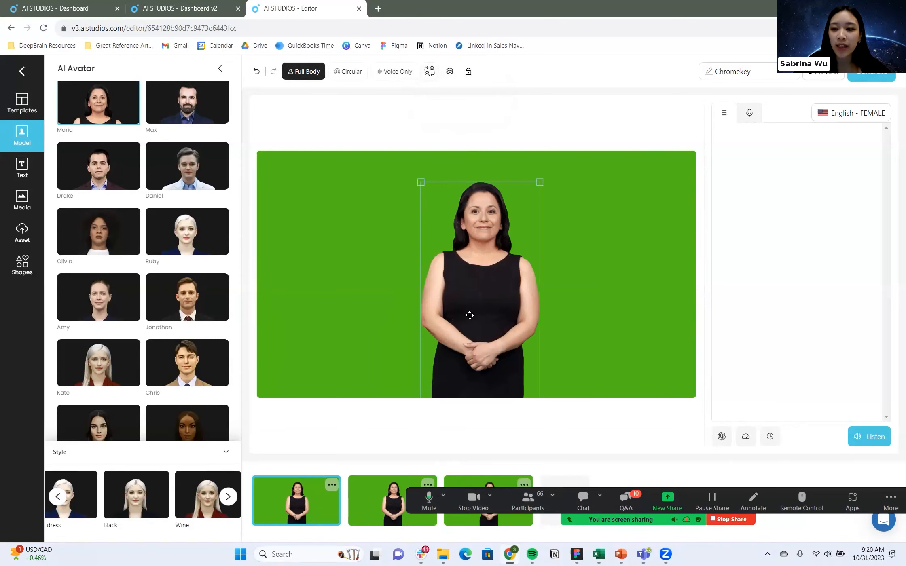
{"action": "left_click_drag", "start_coordinate": [470, 315], "coordinate": [463, 312]}
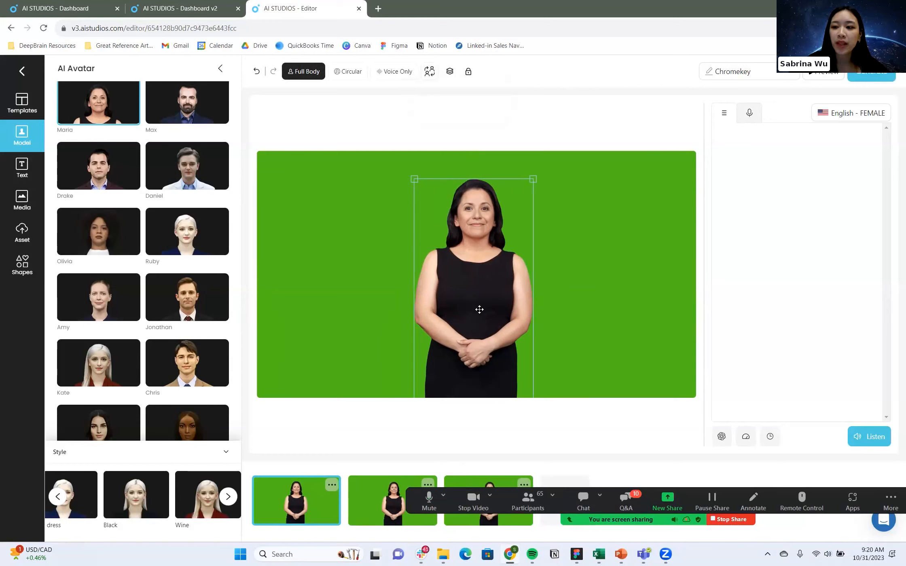
Add a Title text element to the first scene and raise its font size to 122.
{"action": "left_click", "coordinate": [22, 169]}
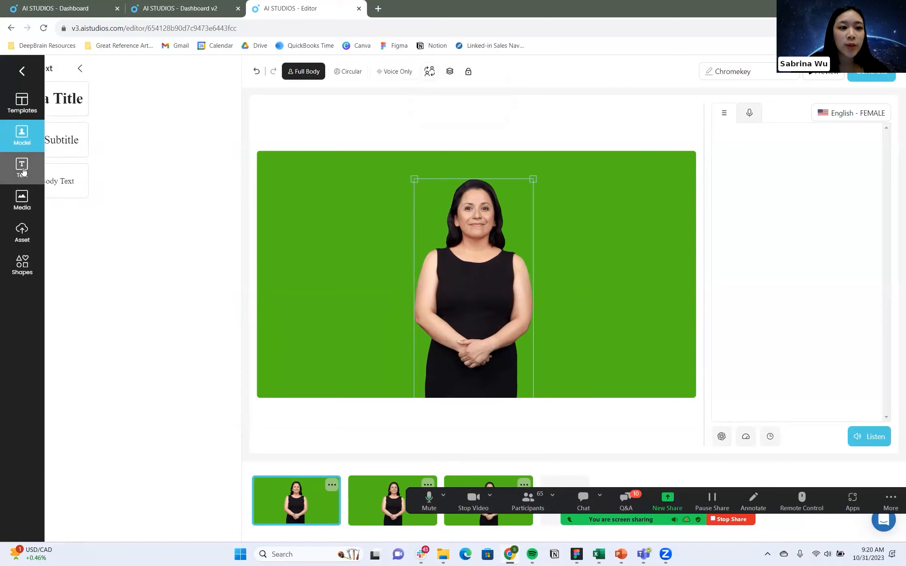
{"action": "left_click", "coordinate": [156, 106]}
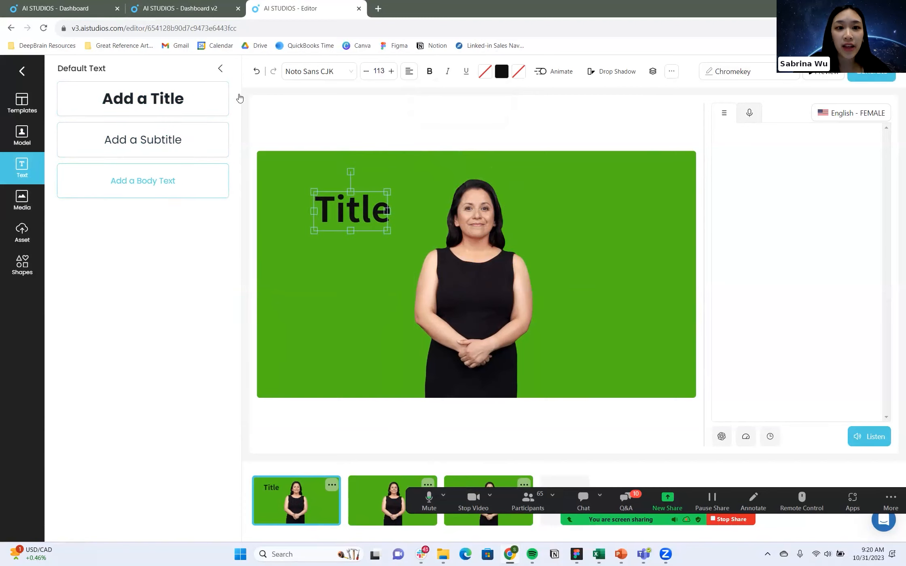
{"action": "left_click", "coordinate": [391, 71]}
{"action": "left_click", "coordinate": [390, 72]}
{"action": "left_click", "coordinate": [391, 72]}
{"action": "left_click", "coordinate": [391, 72]}
{"action": "left_click", "coordinate": [390, 71]}
{"action": "left_click", "coordinate": [390, 71]}
{"action": "left_click", "coordinate": [390, 72]}
{"action": "left_click", "coordinate": [390, 72]}
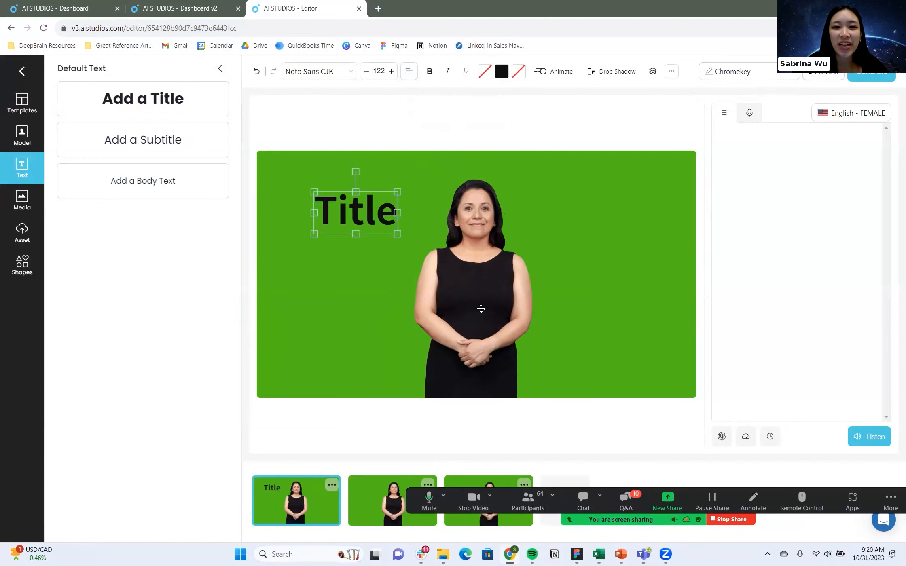
Move the title slightly down beside Maria's head and remove it from the scene.
{"action": "left_click", "coordinate": [472, 283]}
{"action": "left_click", "coordinate": [375, 222]}
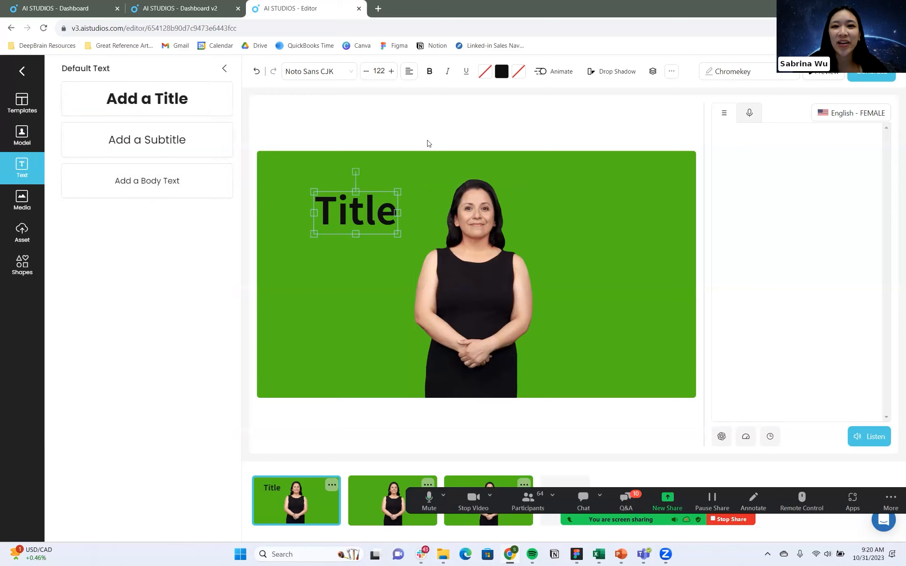
{"action": "mouse_move", "coordinate": [365, 235]}
{"action": "left_mouse_down"}
{"action": "mouse_move", "coordinate": [364, 245]}
{"action": "mouse_move", "coordinate": [364, 228]}
{"action": "left_mouse_up"}
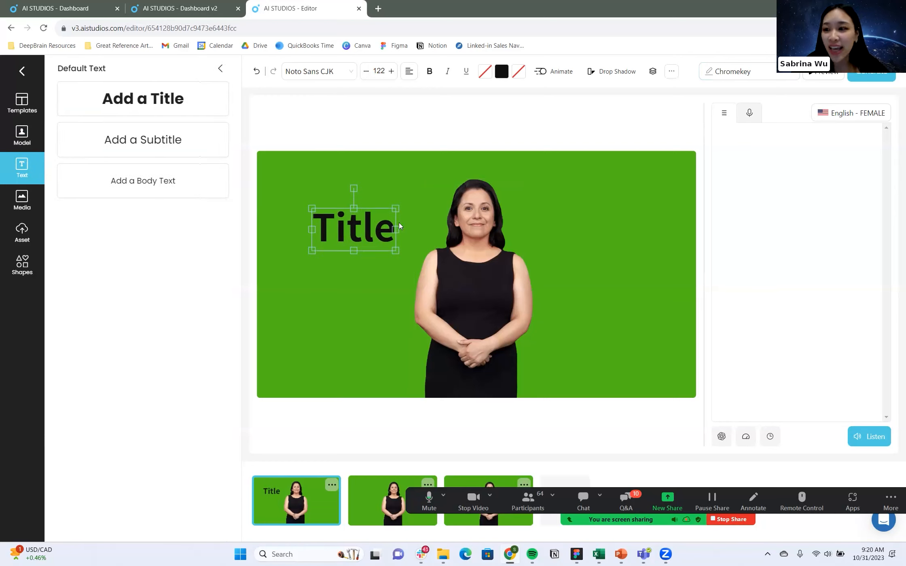
{"action": "right_click", "coordinate": [376, 233]}
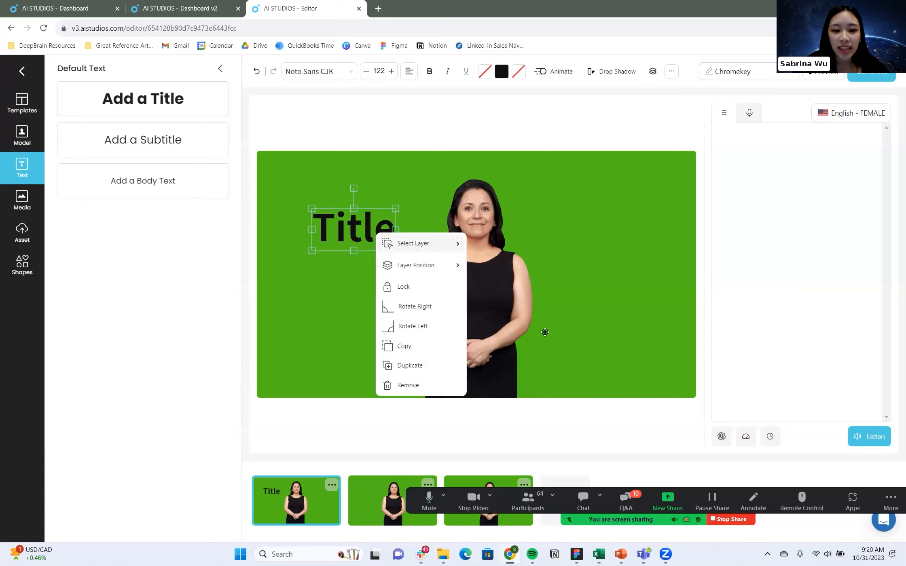
{"action": "left_click", "coordinate": [425, 385]}
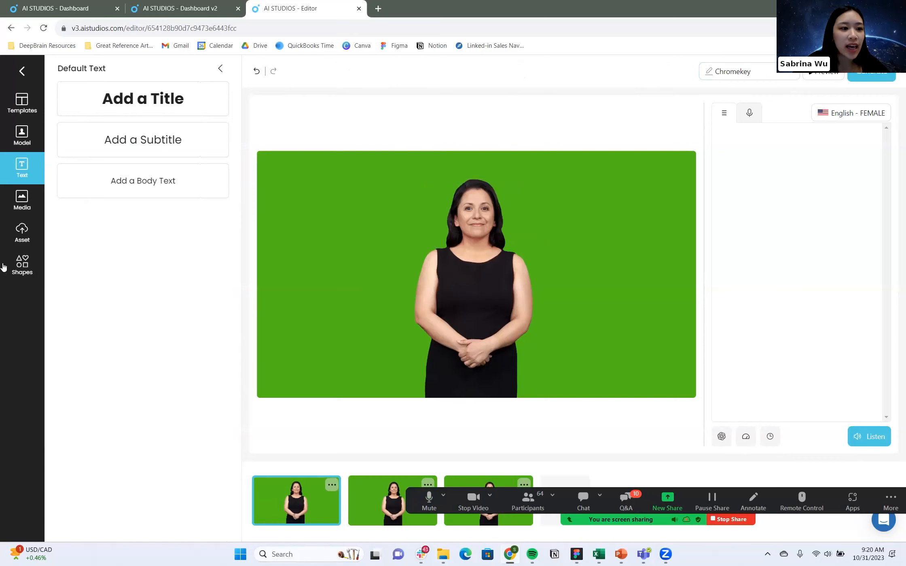
Look through the stock media library, the file upload option and the uploaded image and video assets.
{"action": "left_click", "coordinate": [22, 201]}
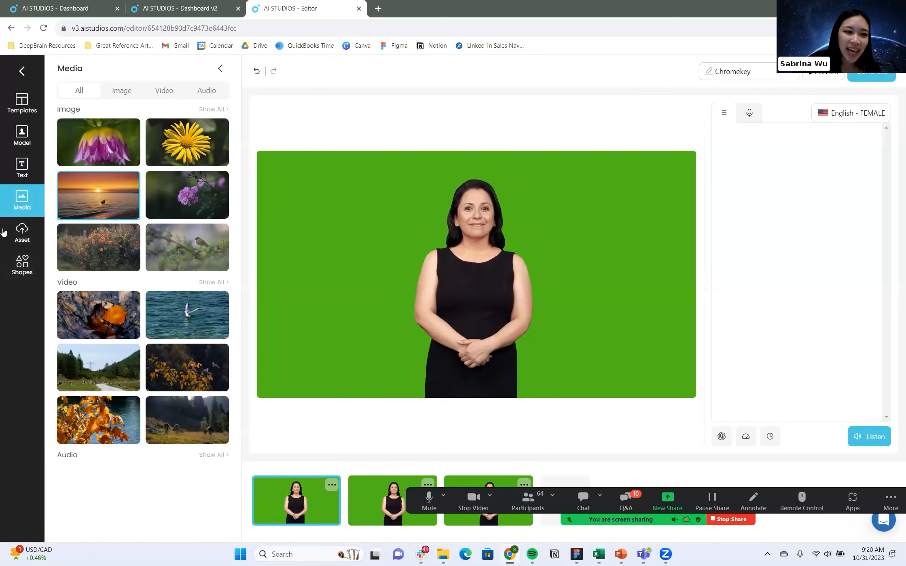
{"action": "left_click", "coordinate": [22, 233]}
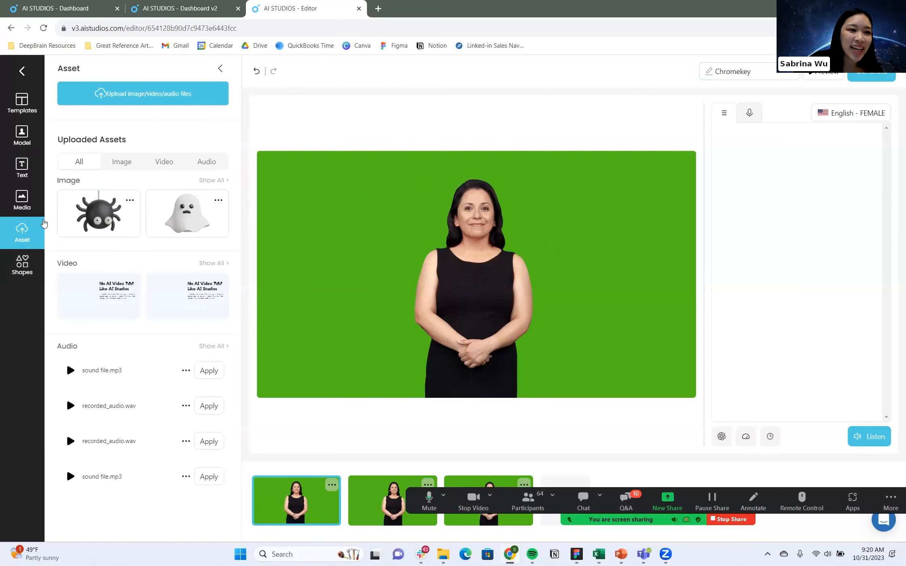
{"action": "left_click", "coordinate": [166, 96]}
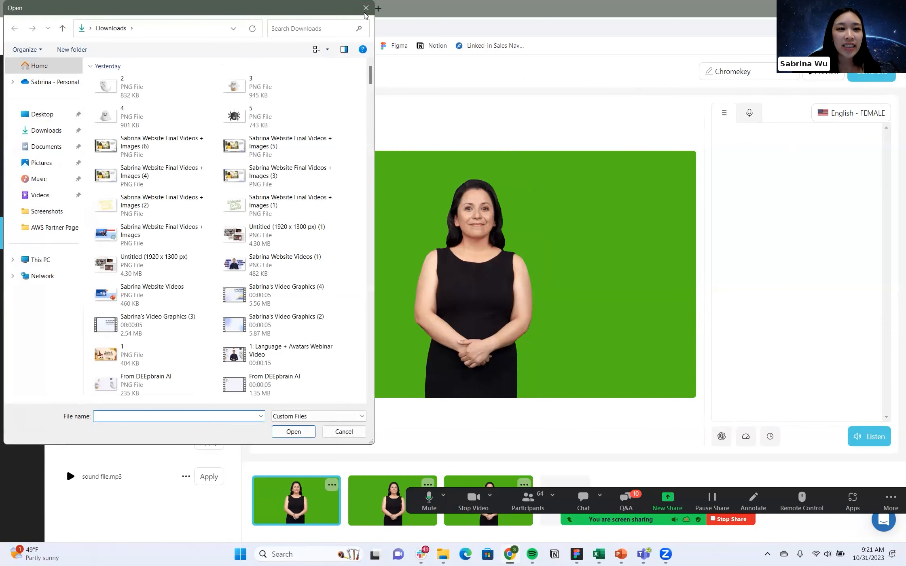
{"action": "key", "text": "Escape"}
{"action": "left_click", "coordinate": [122, 162]}
{"action": "left_click", "coordinate": [164, 161]}
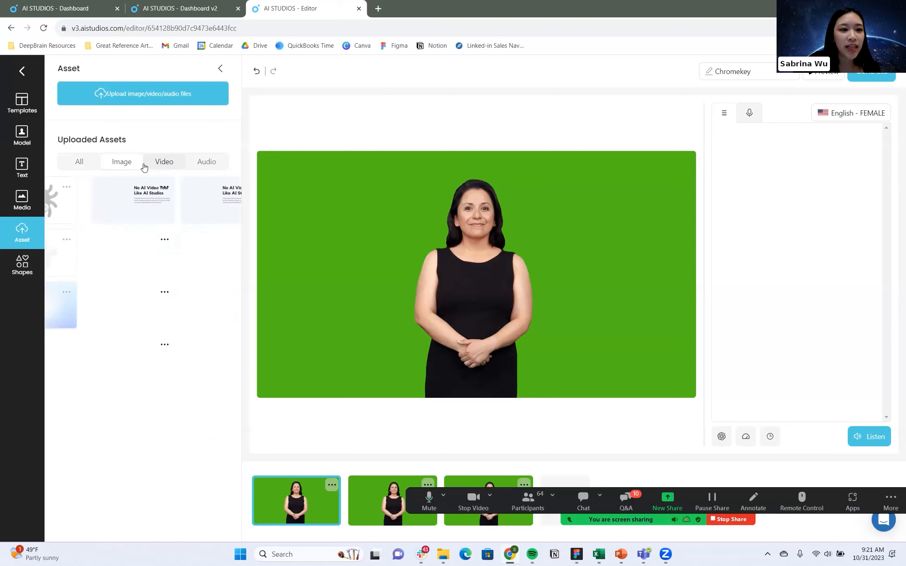
Add the uploaded spider image to the first scene, shrink it and hang it from the upper edge to the right of Maria.
{"action": "left_click", "coordinate": [117, 167]}
{"action": "left_click", "coordinate": [114, 208]}
{"action": "left_click_drag", "start_coordinate": [493, 257], "coordinate": [582, 241]}
{"action": "left_click", "coordinate": [384, 350]}
{"action": "left_click_drag", "start_coordinate": [502, 288], "coordinate": [503, 289]}
{"action": "left_click_drag", "start_coordinate": [390, 351], "coordinate": [543, 223]}
{"action": "left_click_drag", "start_coordinate": [605, 194], "coordinate": [592, 192]}
{"action": "left_click", "coordinate": [631, 274]}
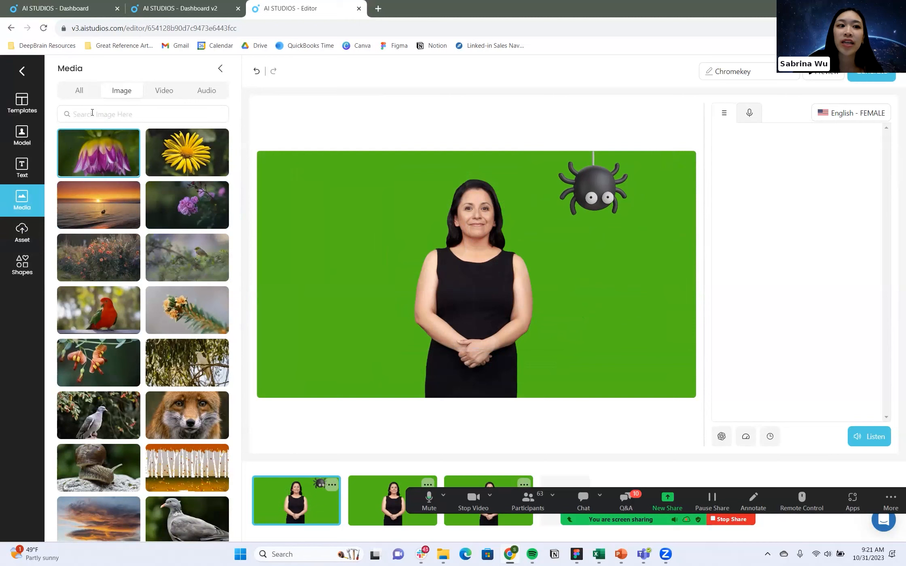
Add the uploaded frowning ghost image, shrink it and place it to the left of Maria's head.
{"action": "left_click", "coordinate": [17, 236]}
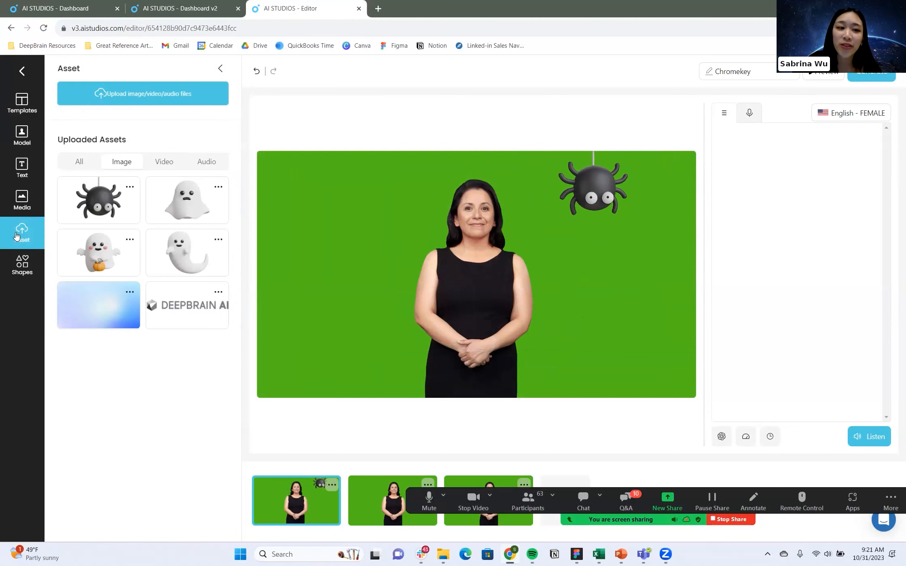
{"action": "left_click", "coordinate": [187, 201]}
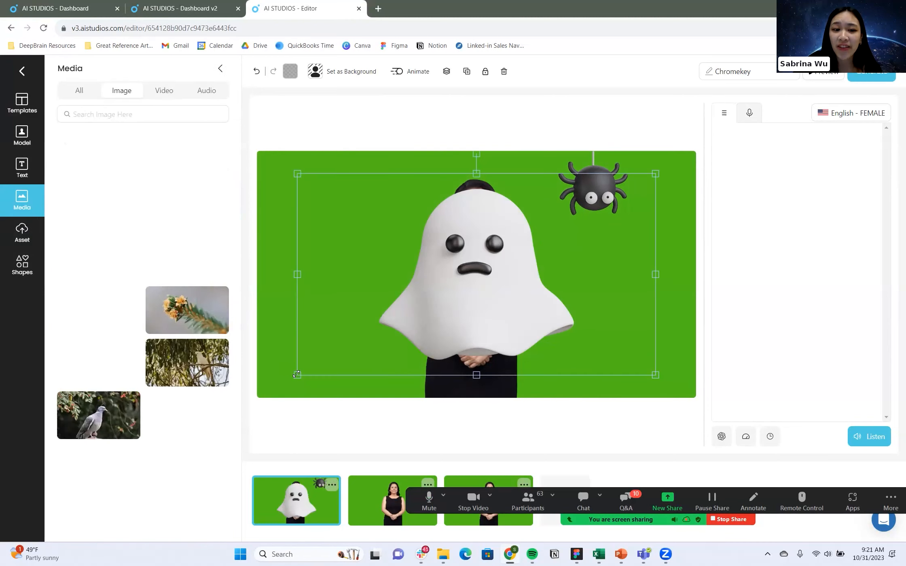
{"action": "left_click_drag", "start_coordinate": [297, 375], "coordinate": [565, 225]}
{"action": "left_click_drag", "start_coordinate": [408, 246], "coordinate": [342, 241]}
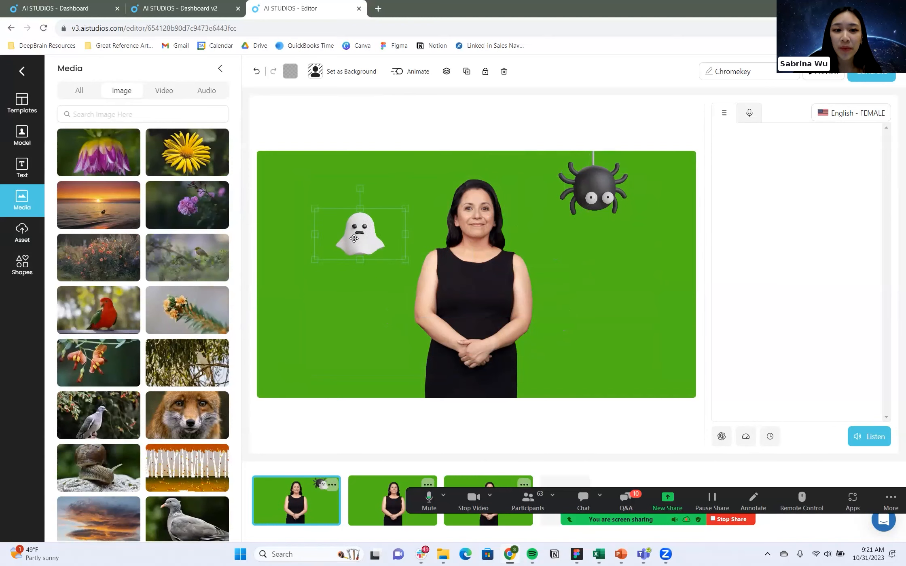
Add the uploaded ghost holding a pumpkin basket, scale it down and place it at Maria's lower left.
{"action": "left_click", "coordinate": [23, 214]}
{"action": "left_click", "coordinate": [23, 202]}
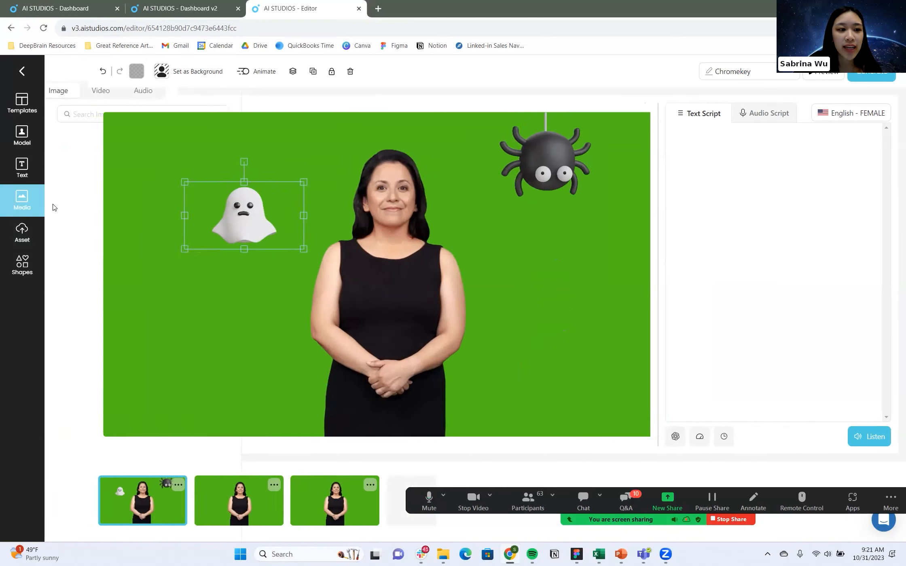
{"action": "left_click", "coordinate": [22, 233]}
{"action": "left_click", "coordinate": [89, 251]}
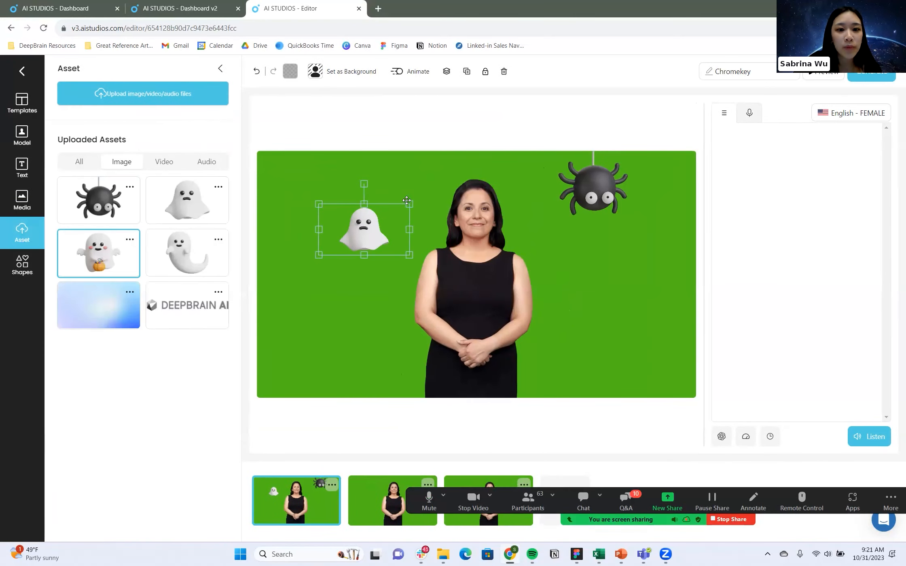
{"action": "left_click_drag", "start_coordinate": [621, 361], "coordinate": [510, 299]}
{"action": "left_click_drag", "start_coordinate": [420, 251], "coordinate": [333, 327]}
Add the uploaded ghost with the curved tail, scale it down and place it to the right of Maria below the spider.
{"action": "left_click", "coordinate": [23, 234]}
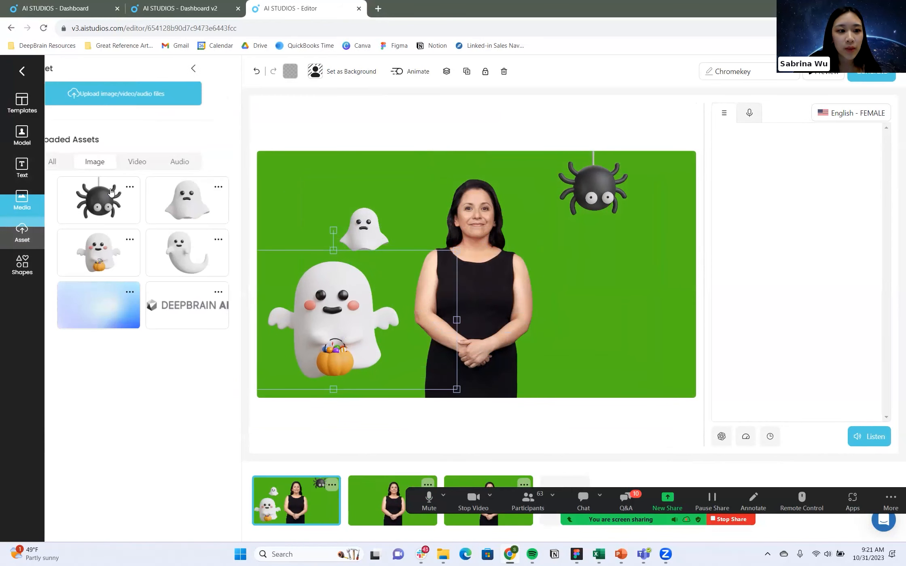
{"action": "left_click", "coordinate": [186, 253]}
{"action": "left_click_drag", "start_coordinate": [298, 177], "coordinate": [398, 229]}
{"action": "left_click_drag", "start_coordinate": [465, 283], "coordinate": [588, 284]}
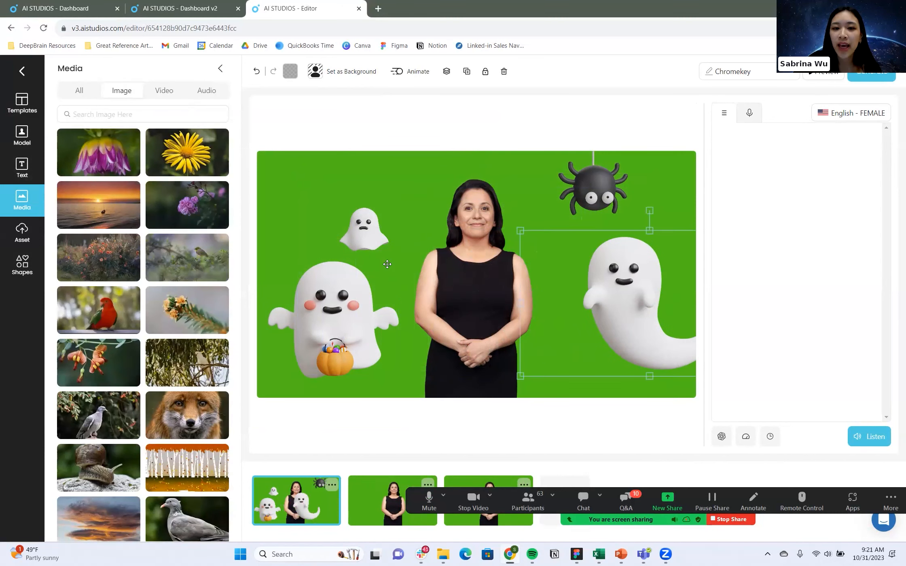
Change the first scene's green background color to off-white #f5f3f4.
{"action": "left_click", "coordinate": [368, 165]}
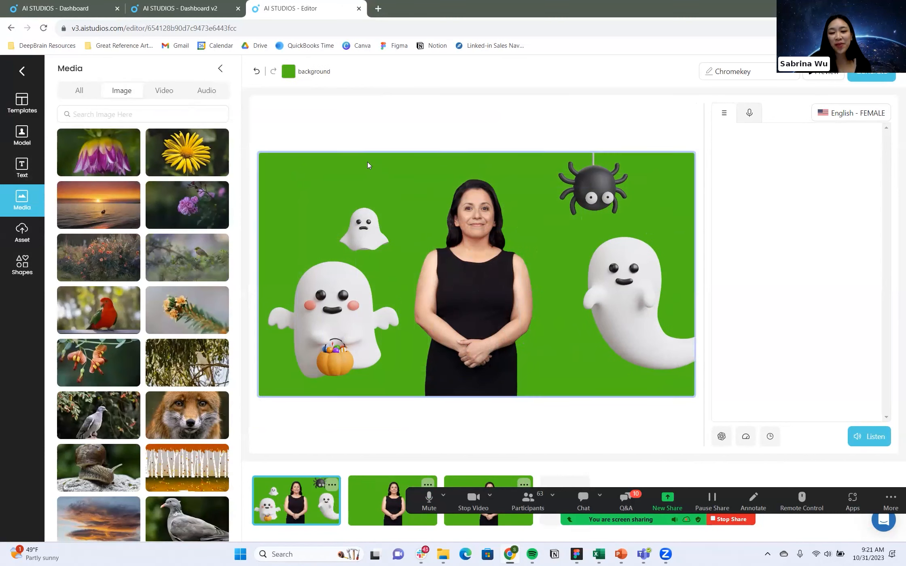
{"action": "left_click", "coordinate": [289, 74]}
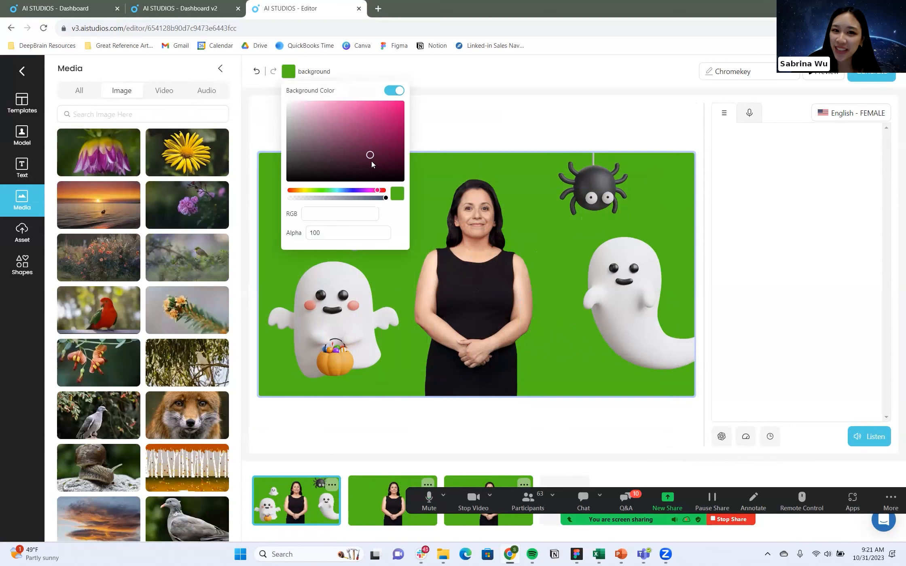
{"action": "left_click_drag", "start_coordinate": [339, 159], "coordinate": [287, 103]}
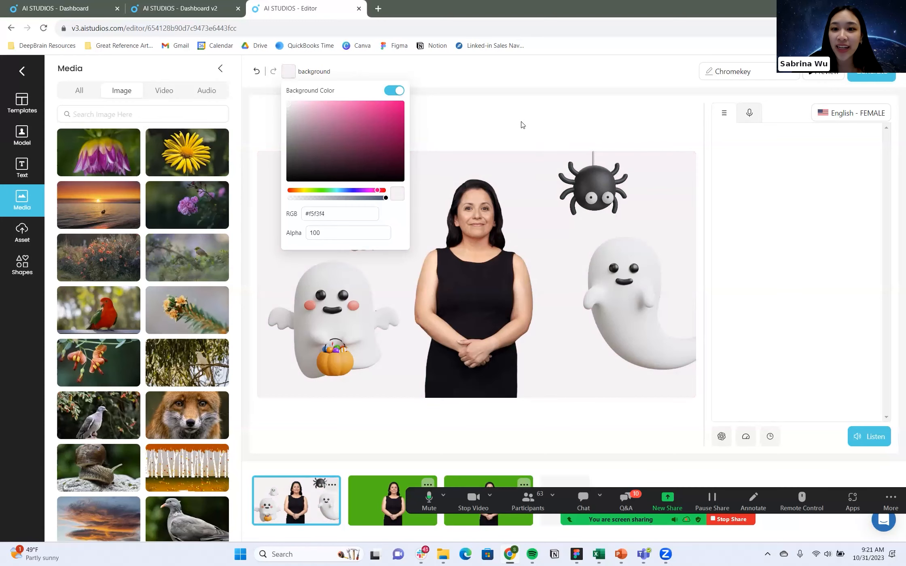
{"action": "left_click", "coordinate": [503, 128]}
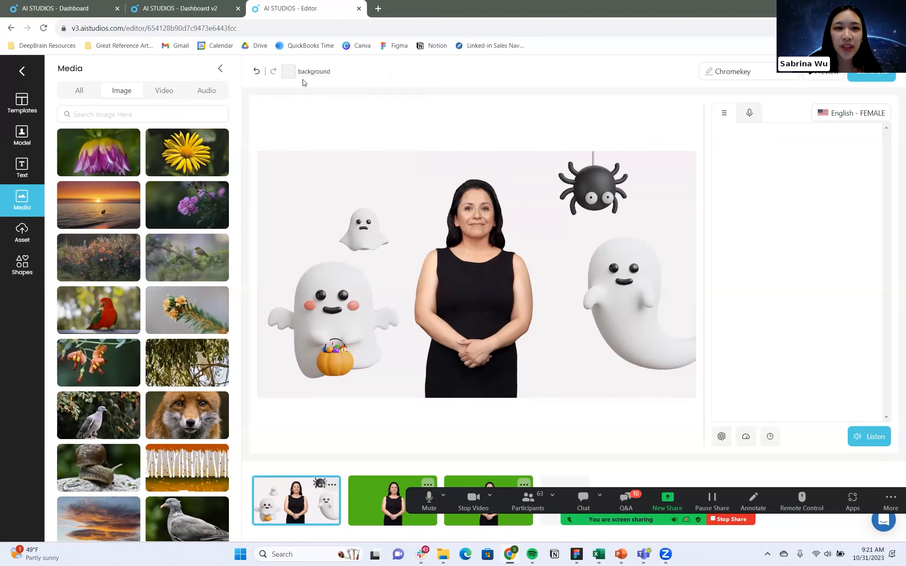
{"action": "left_click", "coordinate": [289, 76]}
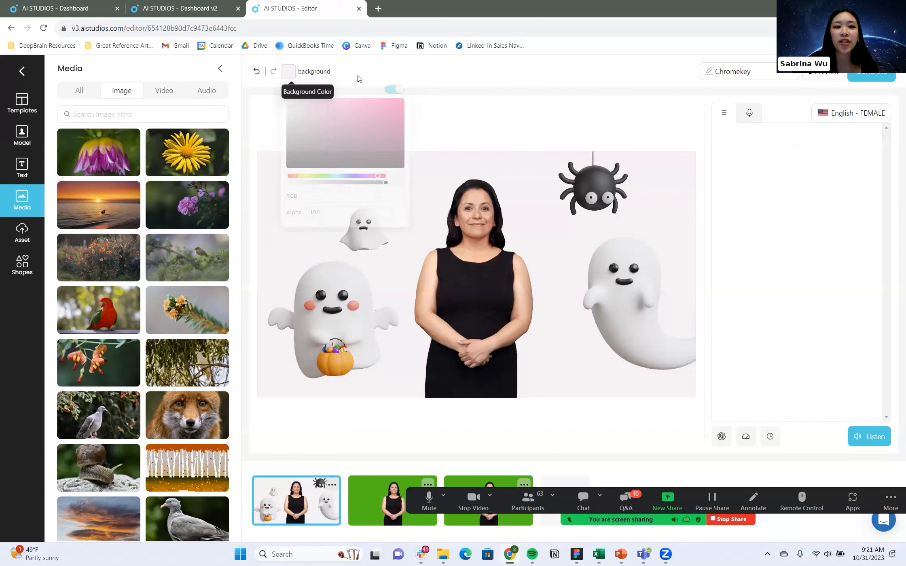
{"action": "left_click", "coordinate": [466, 125]}
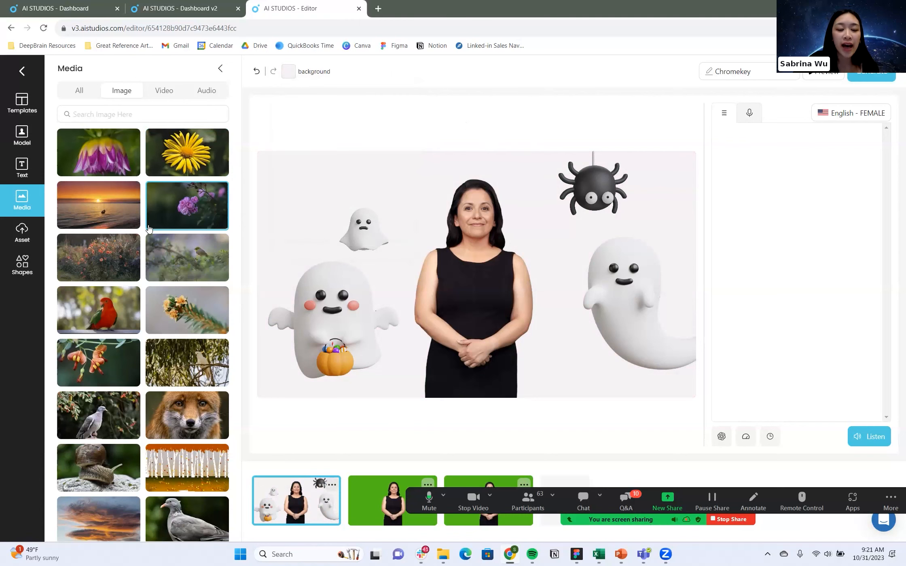
Try the stock photo of purple flowers on the first scene and remove it.
{"action": "left_click", "coordinate": [171, 207]}
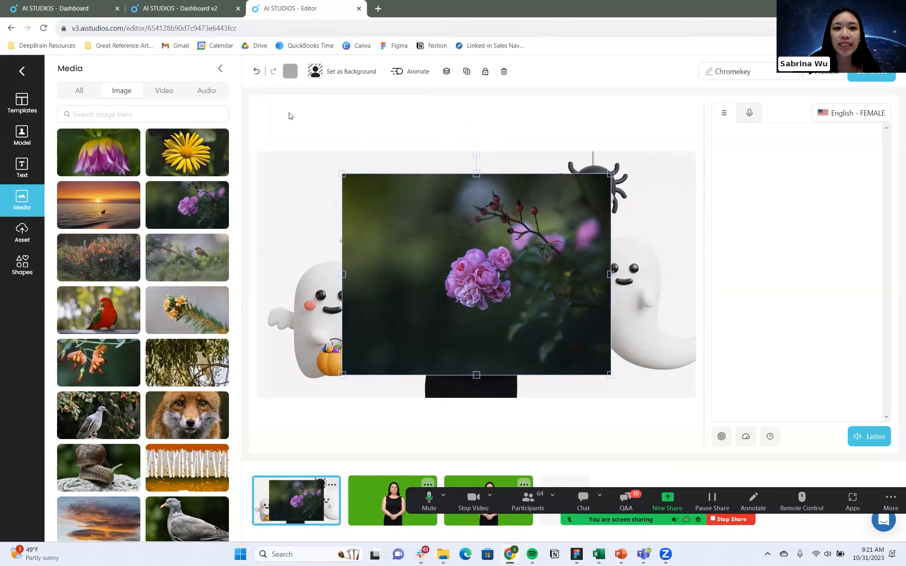
{"action": "right_click", "coordinate": [470, 233]}
{"action": "left_click", "coordinate": [515, 389]}
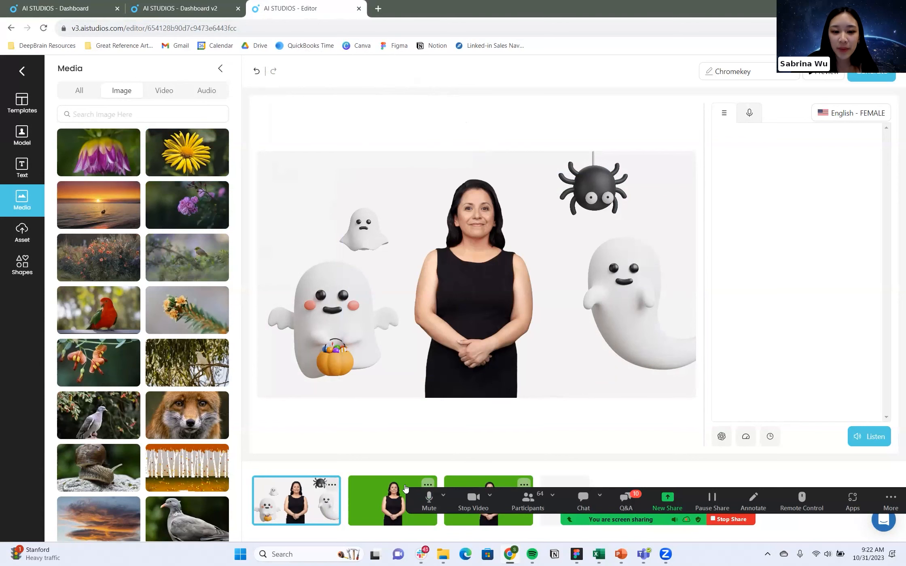
Remove the two green scenes that follow the first scene.
{"action": "left_click", "coordinate": [429, 485]}
{"action": "left_click", "coordinate": [447, 469]}
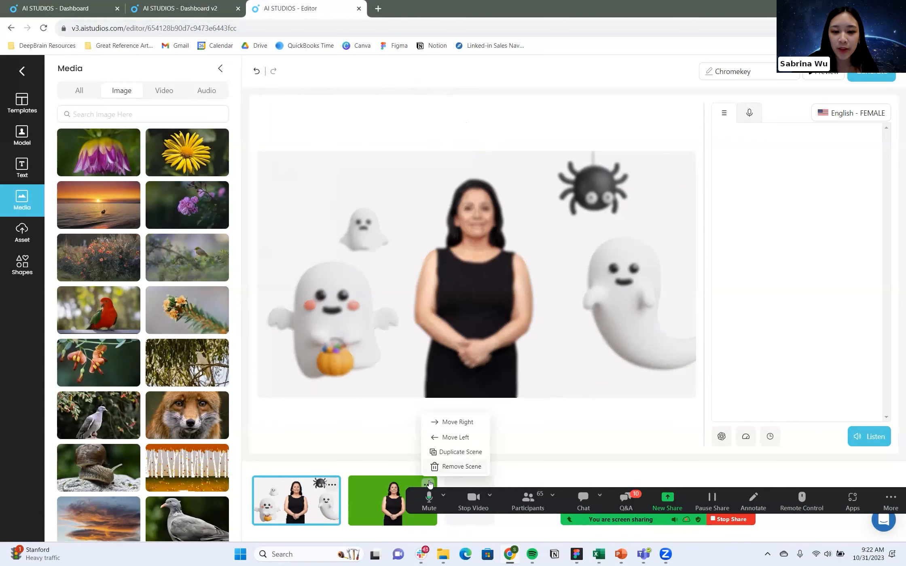
{"action": "left_click", "coordinate": [449, 468]}
Duplicate the first scene and shift the pumpkin ghost slightly down and to the left in the copy.
{"action": "left_click", "coordinate": [331, 484]}
{"action": "left_click", "coordinate": [364, 451]}
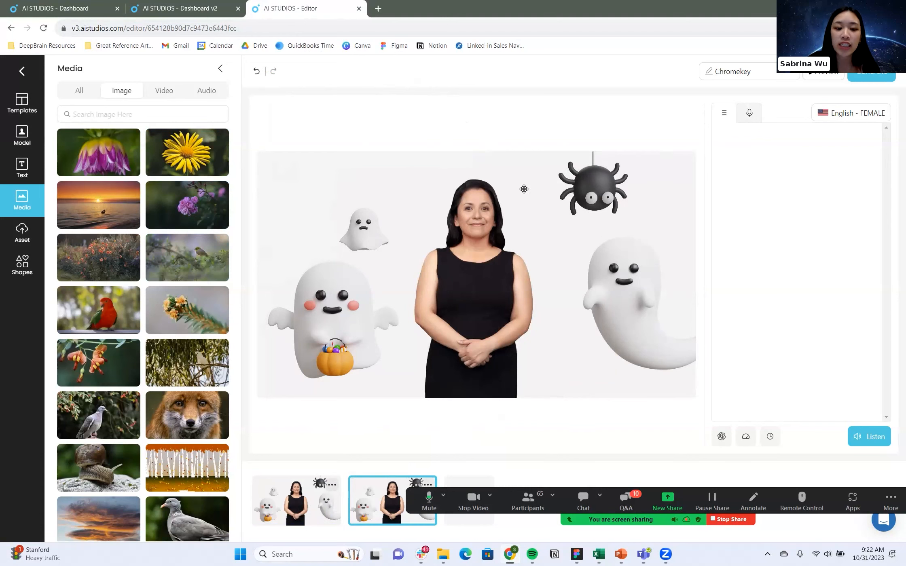
{"action": "left_click_drag", "start_coordinate": [310, 308], "coordinate": [328, 309]}
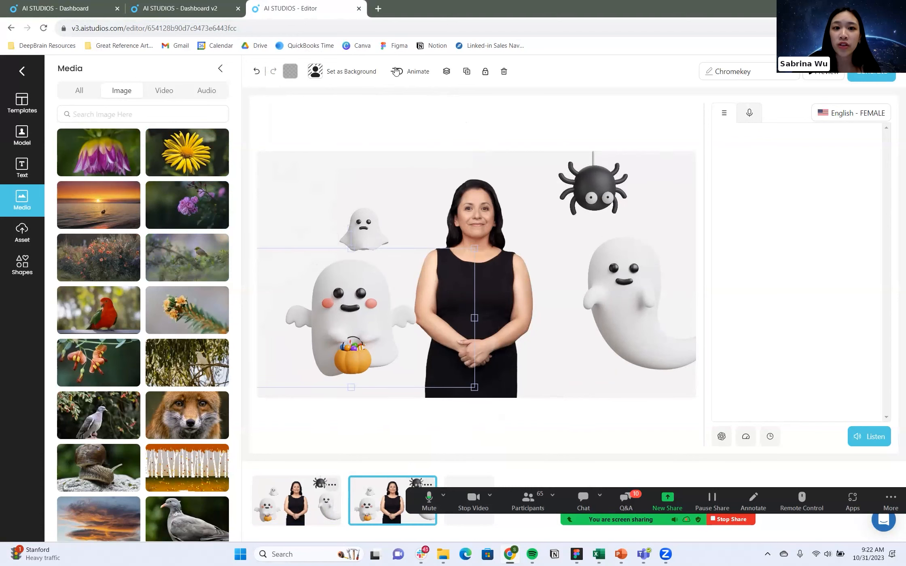
{"action": "left_click_drag", "start_coordinate": [362, 356], "coordinate": [338, 366]}
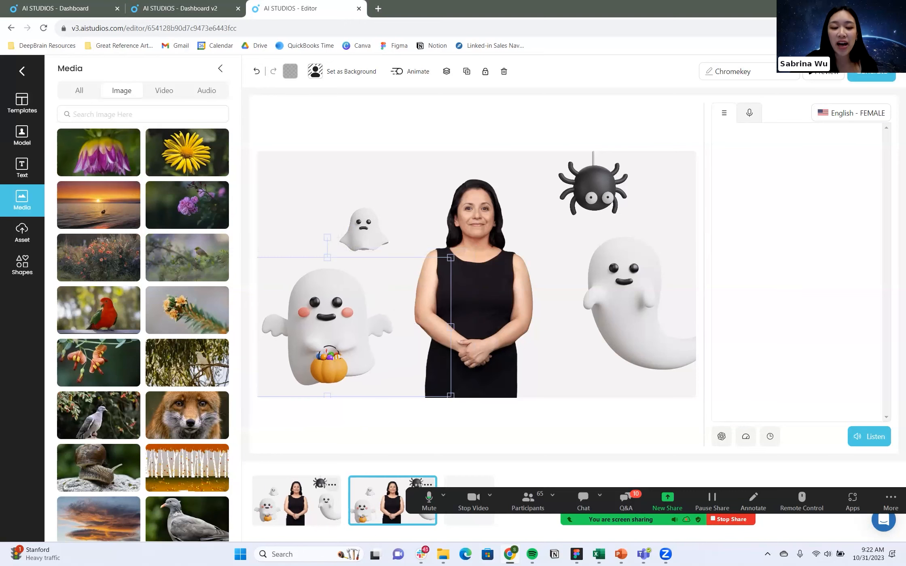
Enter "Happy Halloween" as the first scene's script and open the AI voice selection.
{"action": "left_click", "coordinate": [281, 508]}
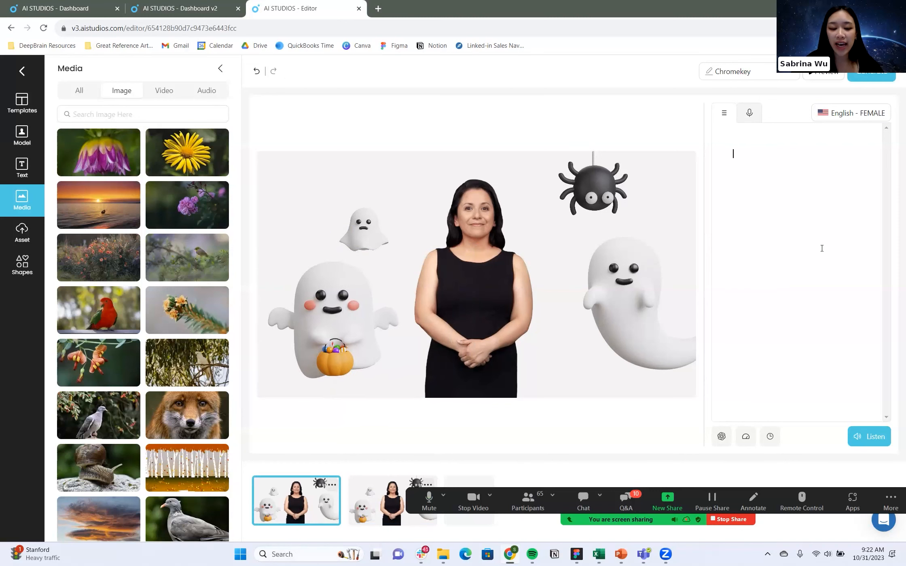
{"action": "type", "text": "Happy"}
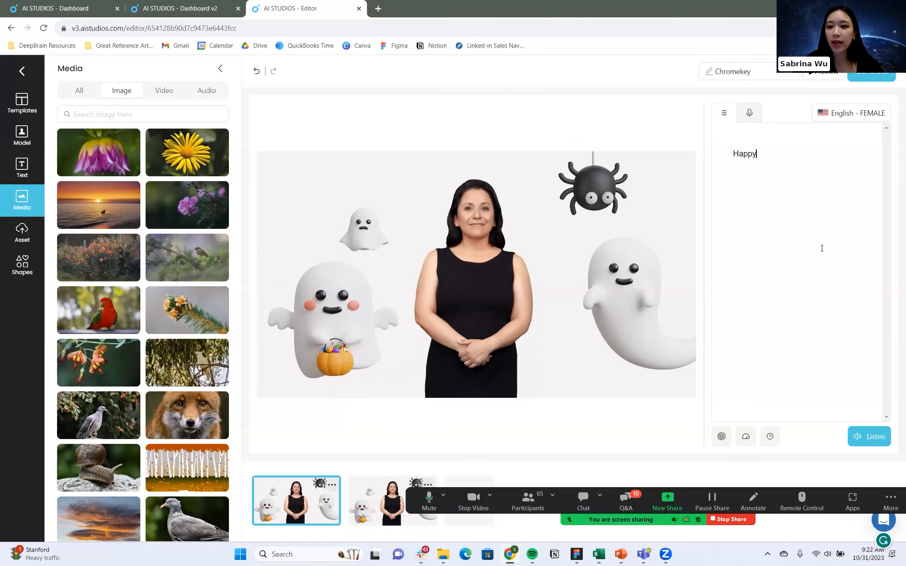
{"action": "type", "text": " Halloween"}
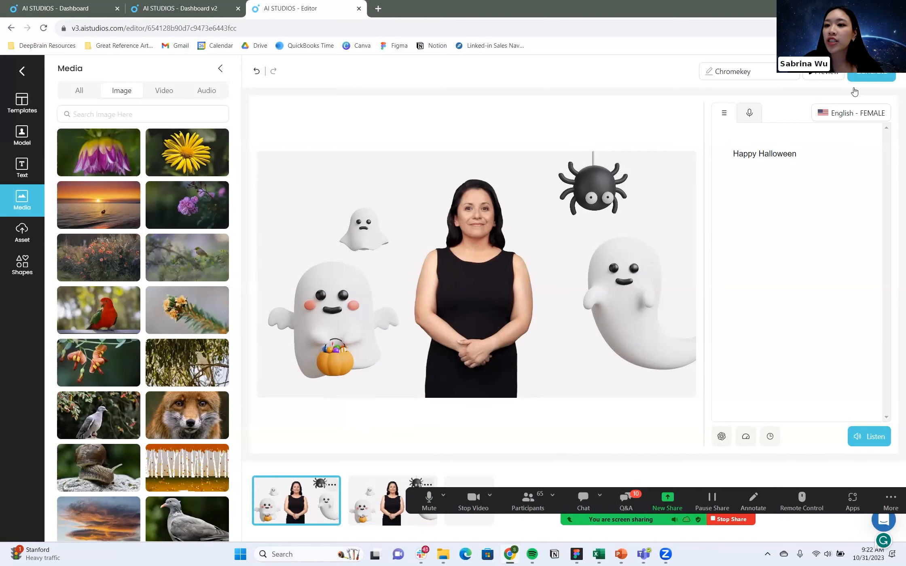
{"action": "left_click", "coordinate": [837, 113]}
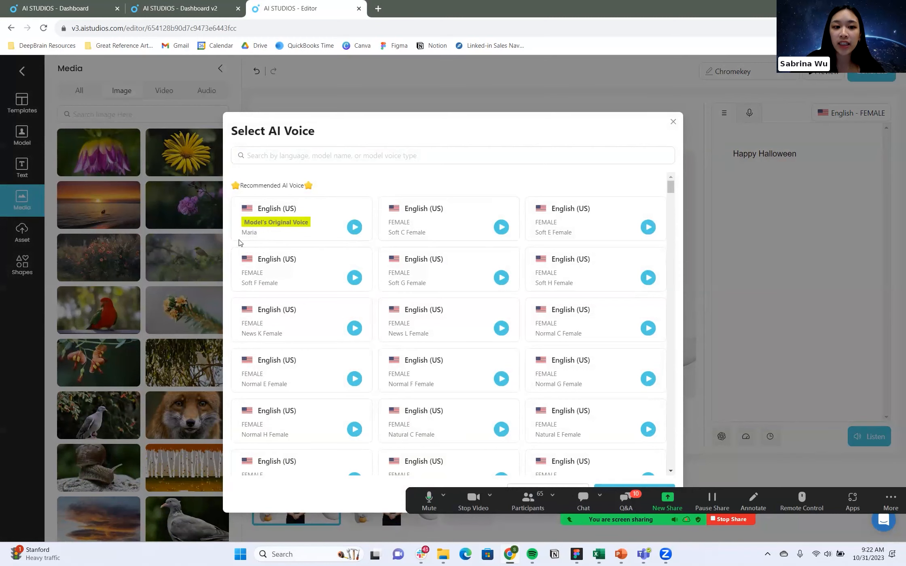
Examine the AI voices offered for the second scene across different languages, accents and voice types.
{"action": "left_click", "coordinate": [673, 122]}
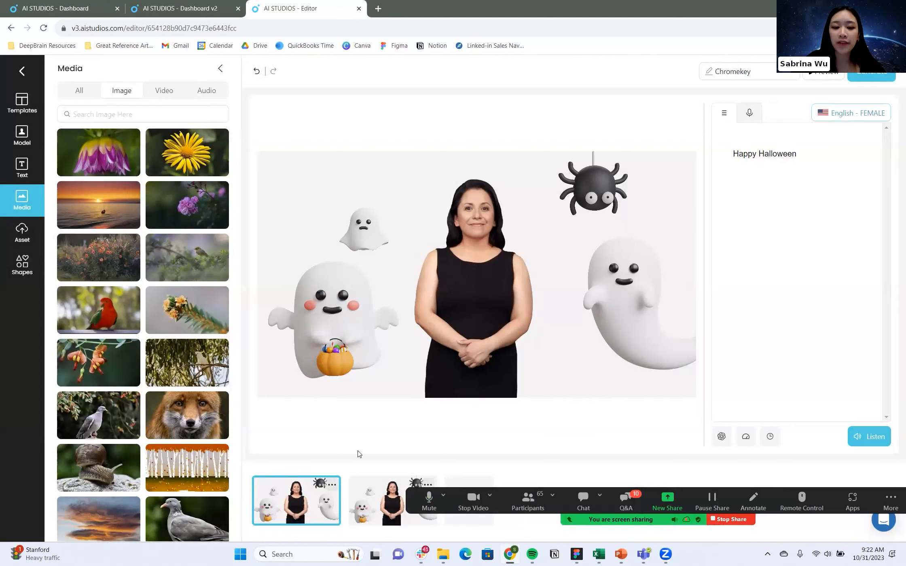
{"action": "left_click", "coordinate": [390, 492]}
{"action": "left_click", "coordinate": [845, 114]}
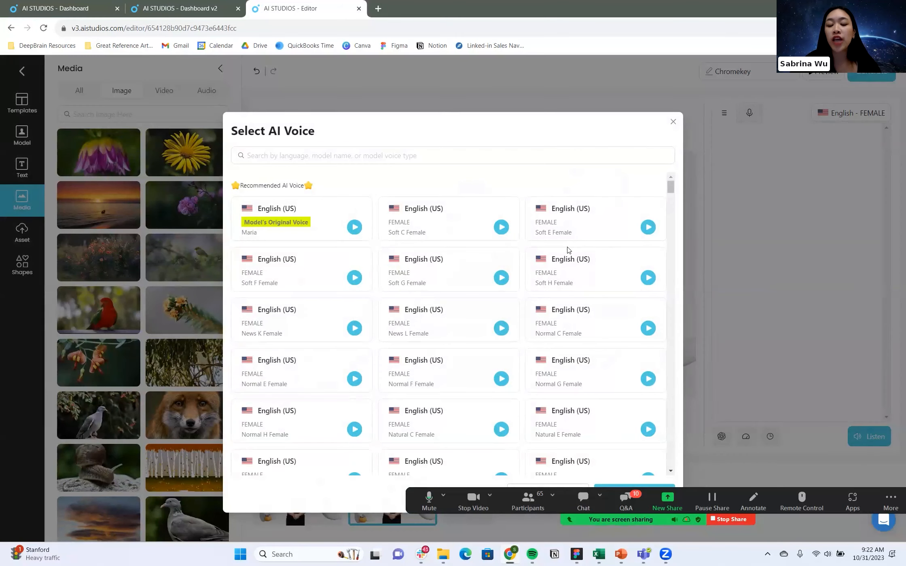
{"action": "scroll", "coordinate": [568, 249], "scroll_direction": "down", "scroll_amount": 5}
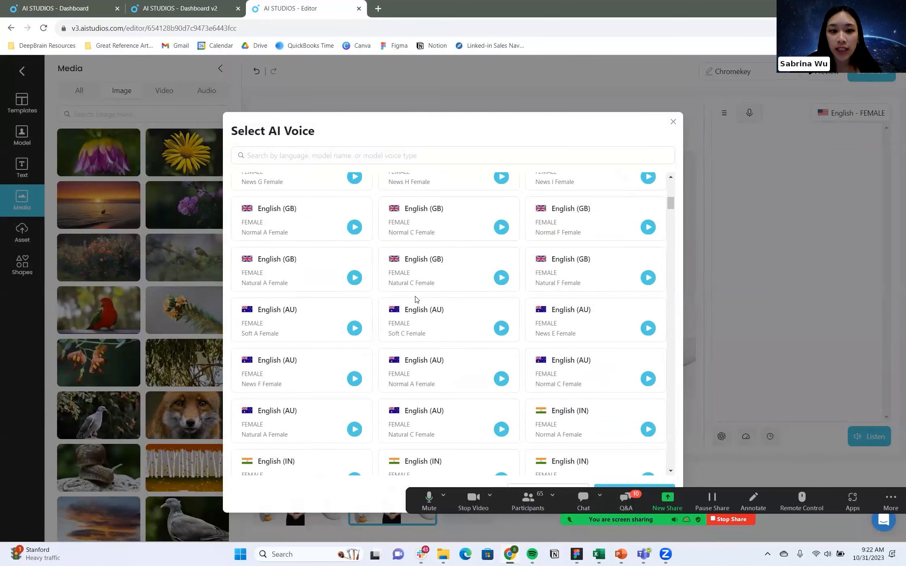
{"action": "scroll", "coordinate": [525, 338], "scroll_direction": "down", "scroll_amount": 10}
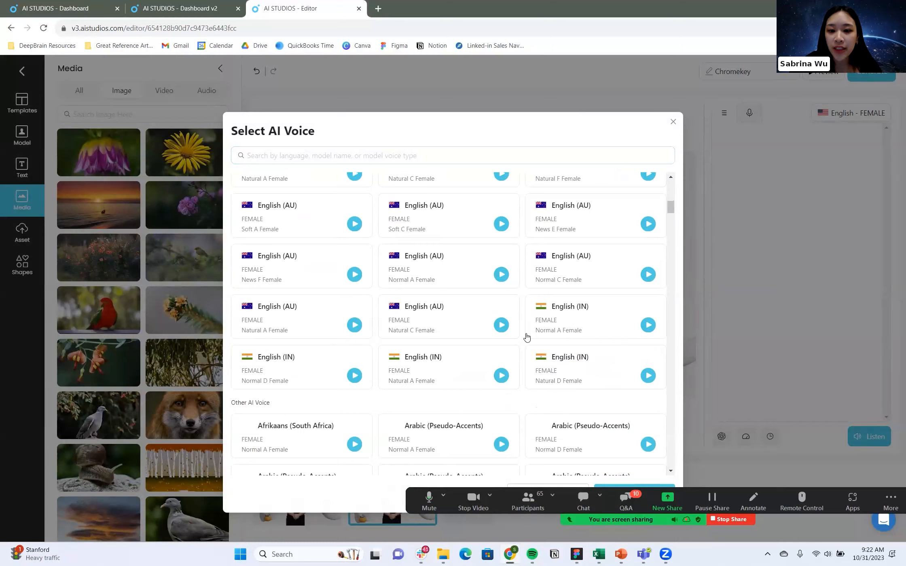
{"action": "scroll", "coordinate": [533, 338], "scroll_direction": "down", "scroll_amount": 15}
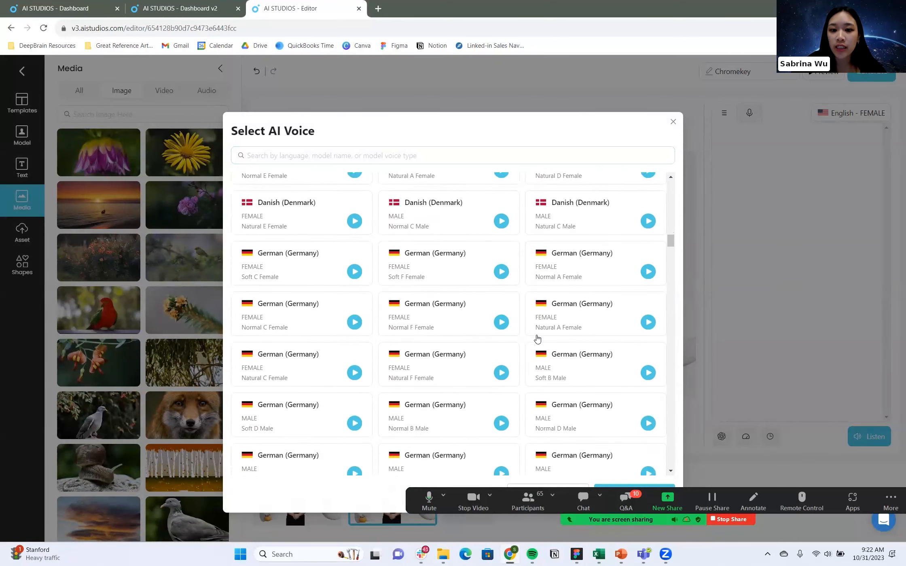
{"action": "scroll", "coordinate": [537, 339], "scroll_direction": "down", "scroll_amount": 8}
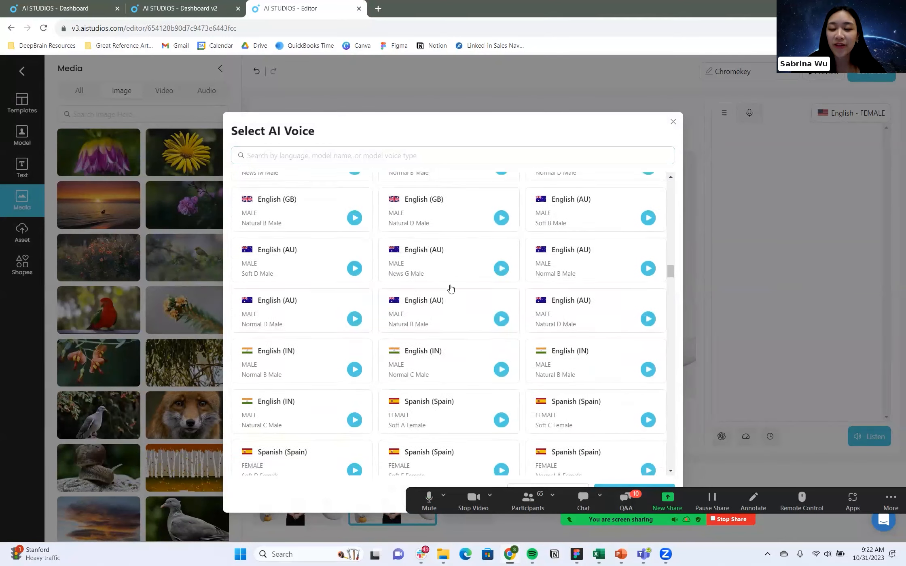
{"action": "scroll", "coordinate": [451, 329], "scroll_direction": "down", "scroll_amount": 2}
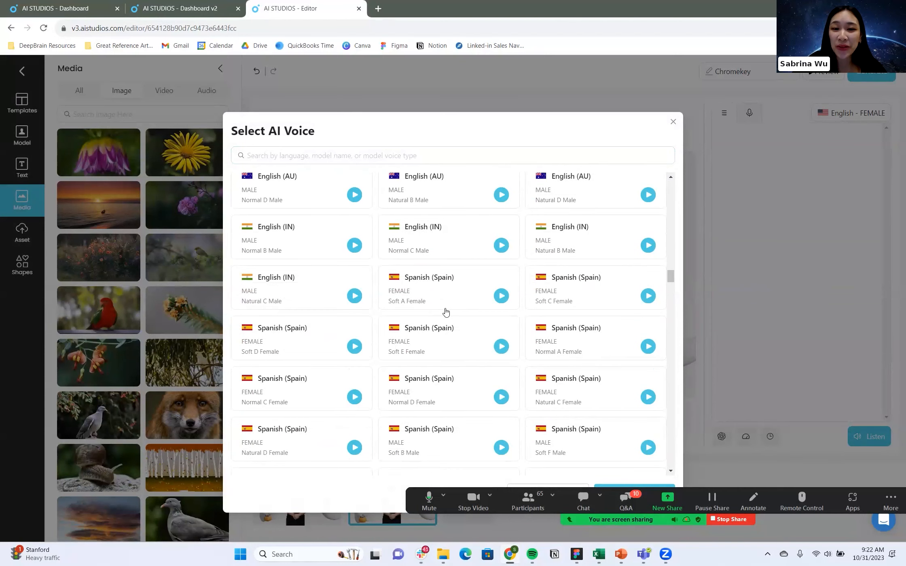
{"action": "left_click", "coordinate": [673, 122]}
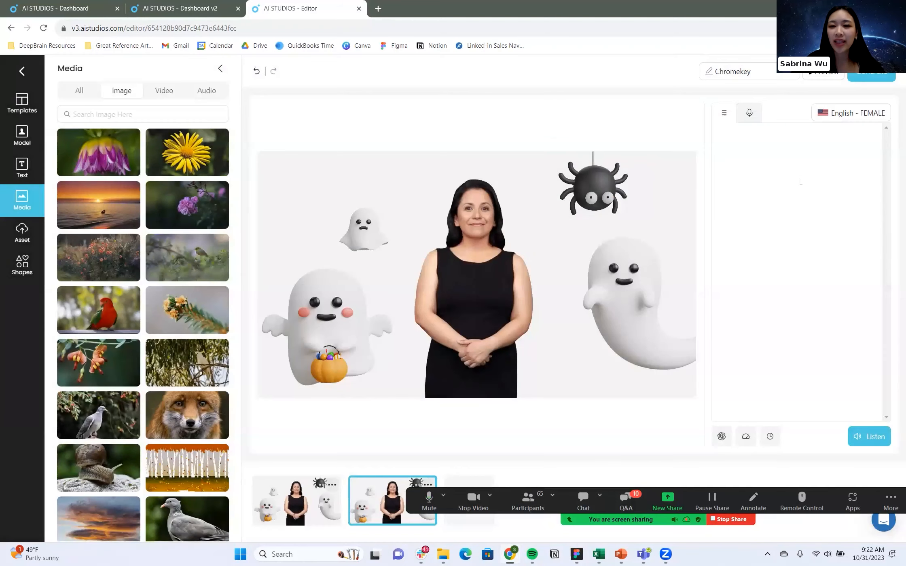
Generate an AI script for the second scene with the ChatGPT script generator from the prompt "Happy Halloween".
{"action": "left_click", "coordinate": [800, 203]}
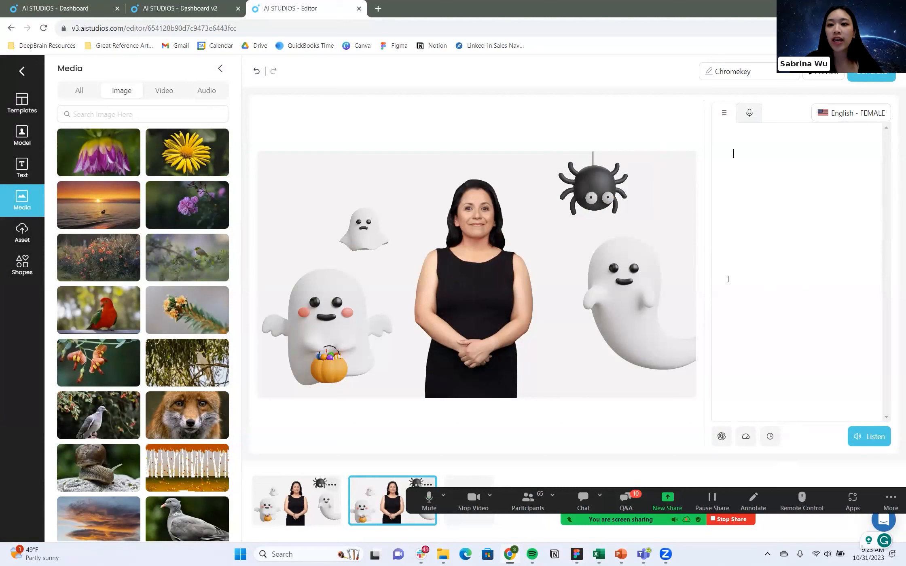
{"action": "left_click", "coordinate": [296, 506]}
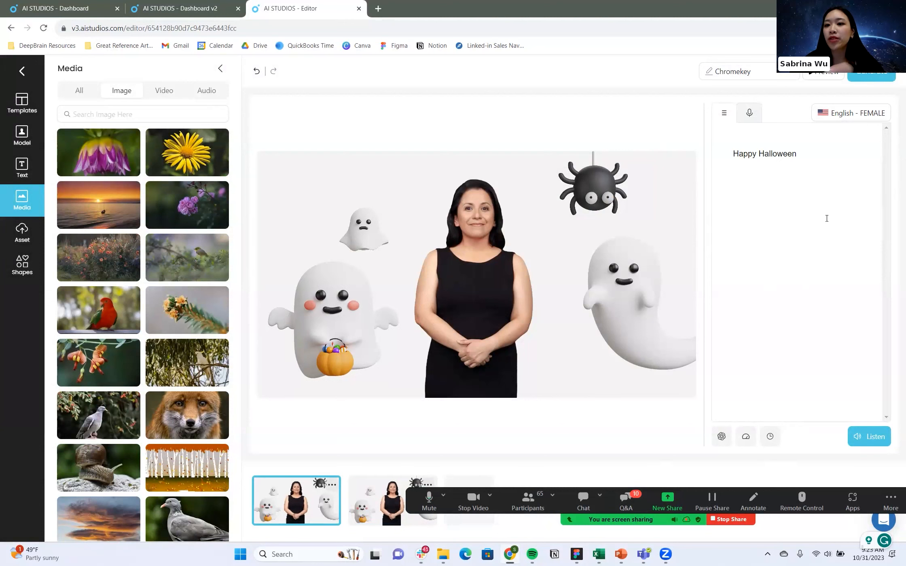
{"action": "left_click", "coordinate": [374, 510]}
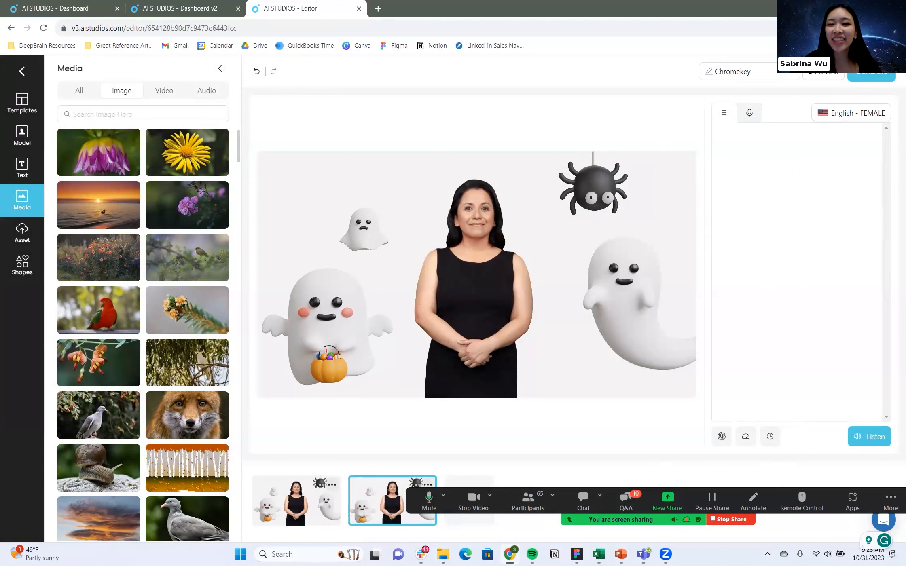
{"action": "left_click", "coordinate": [722, 436]}
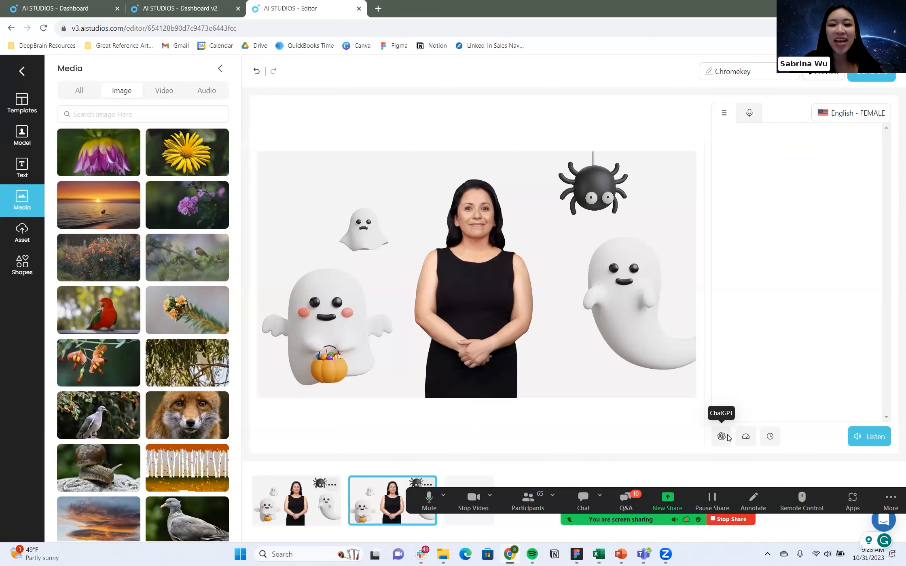
{"action": "left_click", "coordinate": [382, 157]}
{"action": "type", "text": "Happy Halloween"}
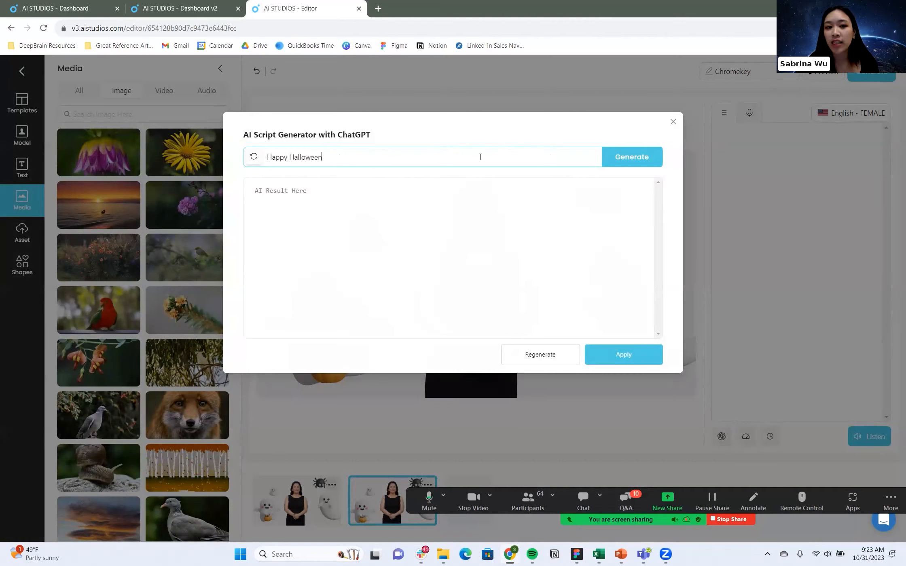
{"action": "left_click", "coordinate": [639, 157]}
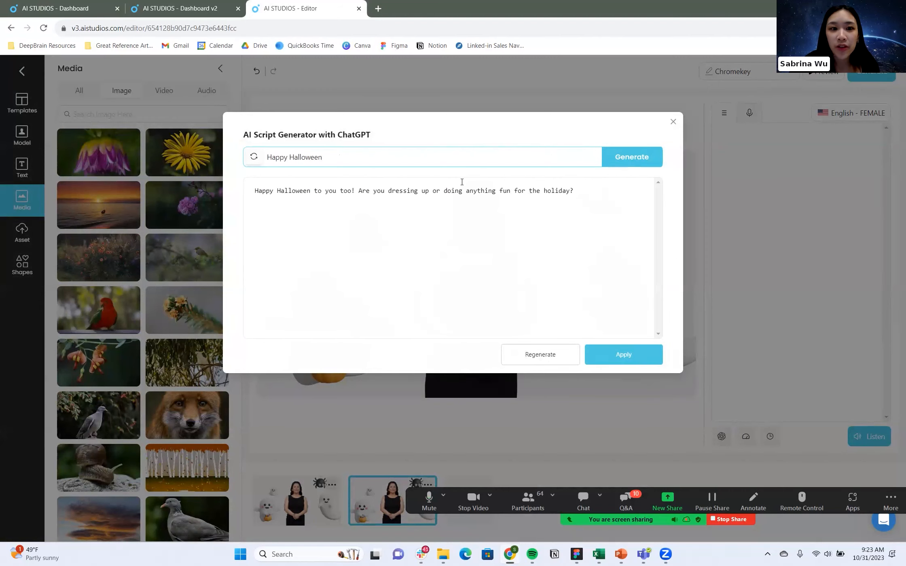
Regenerate the script from the prompt "Happy Halloween in French" and apply the result to the second scene.
{"action": "type", "text": "rench"}
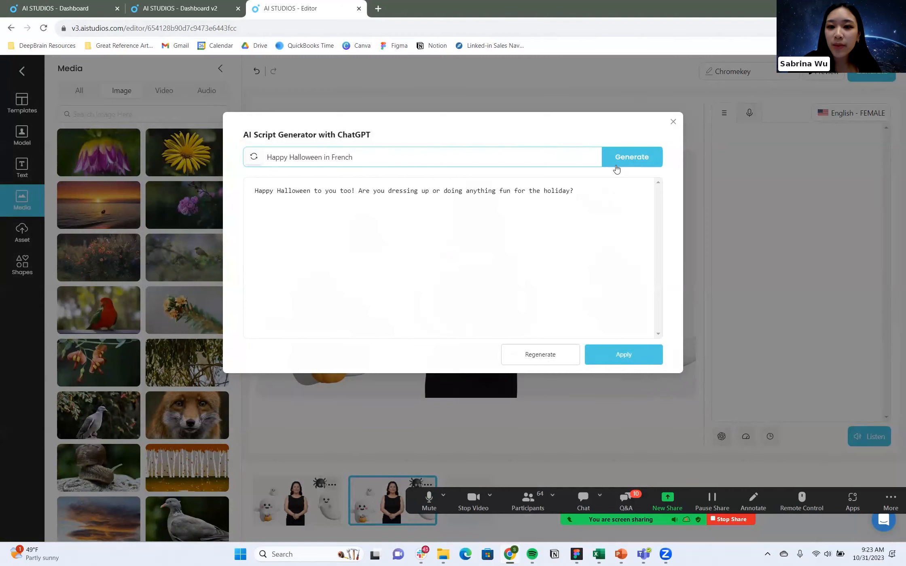
{"action": "left_click", "coordinate": [616, 169]}
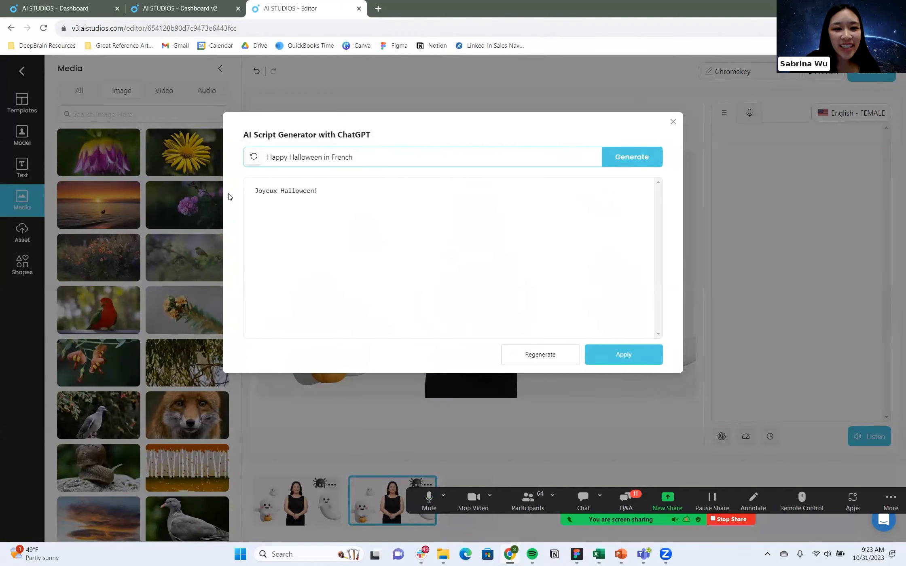
{"action": "left_click_drag", "start_coordinate": [323, 193], "coordinate": [236, 195]}
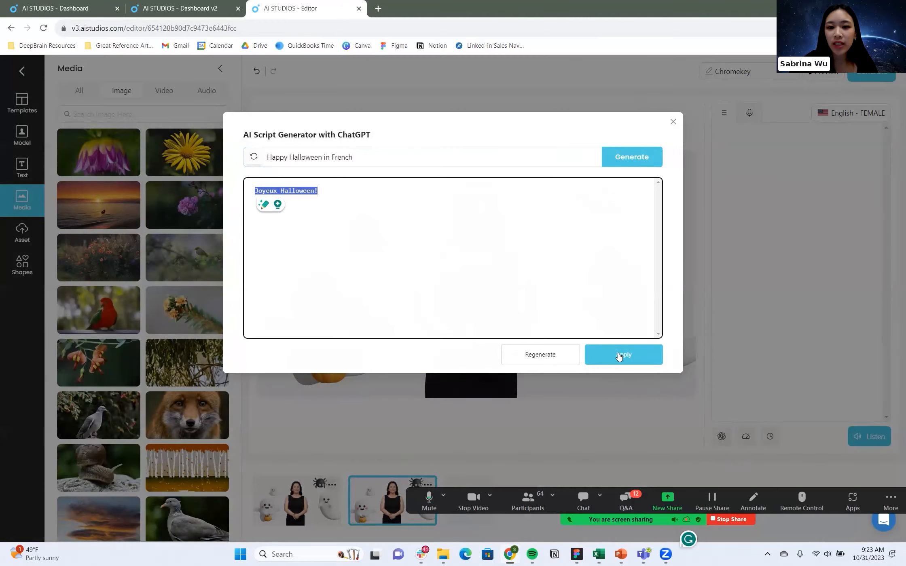
{"action": "left_click", "coordinate": [619, 356]}
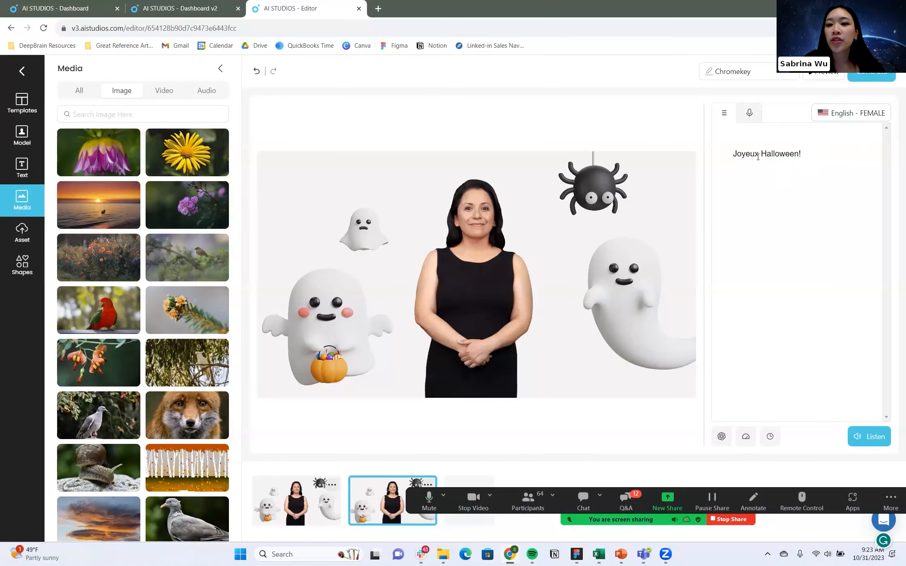
{"action": "left_click_drag", "start_coordinate": [802, 156], "coordinate": [736, 157]}
{"action": "left_click", "coordinate": [846, 140]}
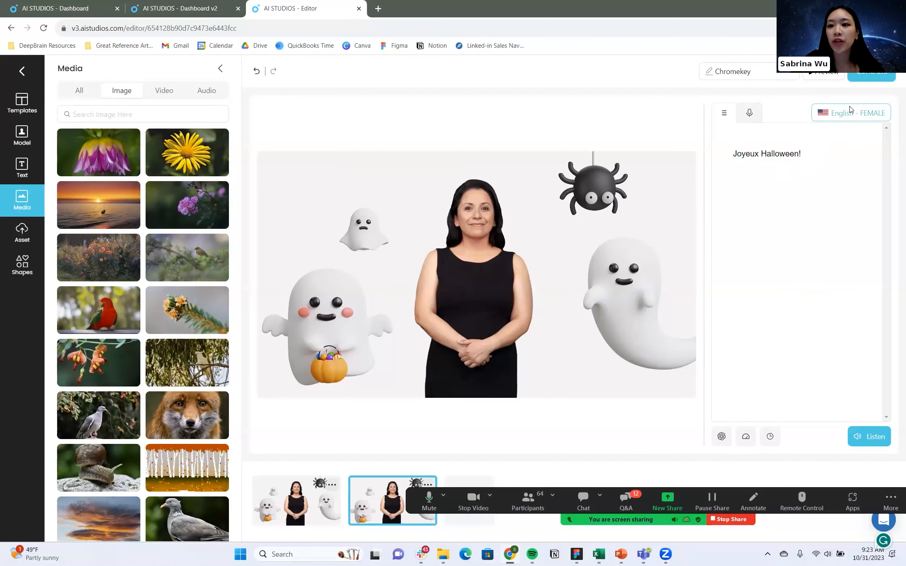
Search the AI voices for "french" and assign the French (France) Soft C Female voice to the second scene.
{"action": "left_click", "coordinate": [849, 109]}
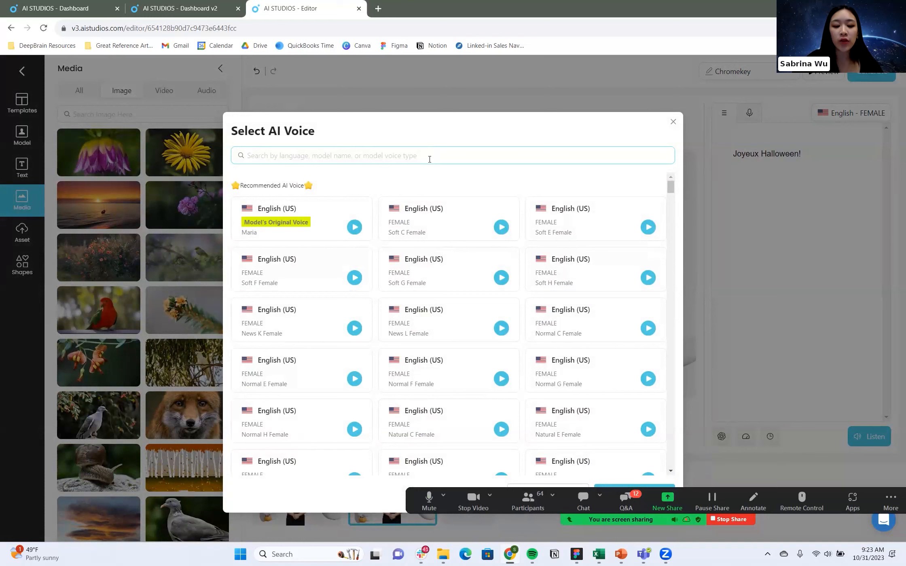
{"action": "type", "text": "french"}
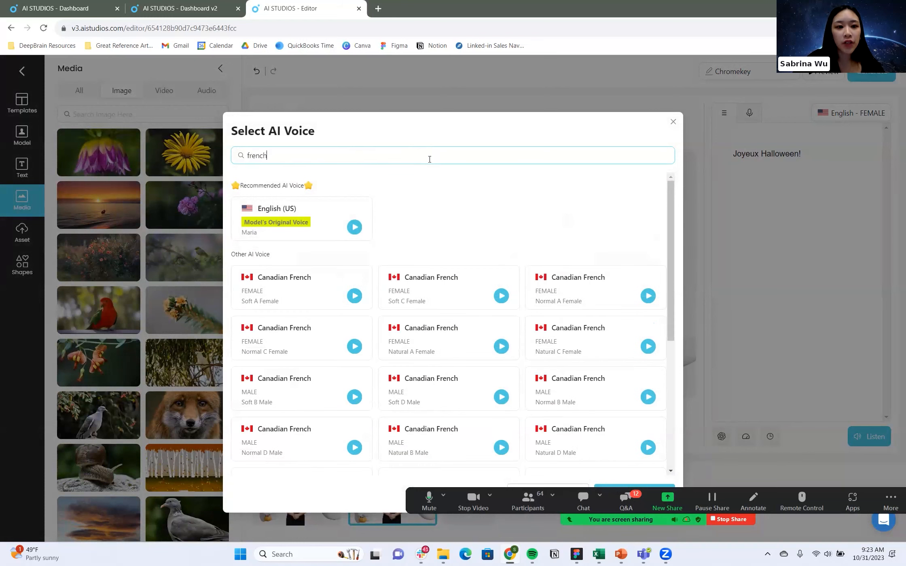
{"action": "scroll", "coordinate": [417, 311], "scroll_direction": "down", "scroll_amount": 5}
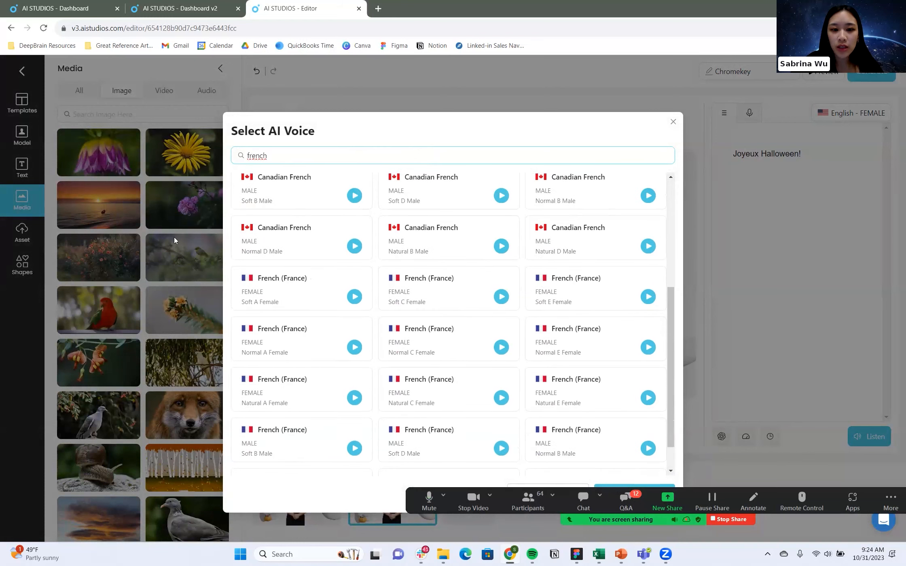
{"action": "left_click", "coordinate": [504, 303]}
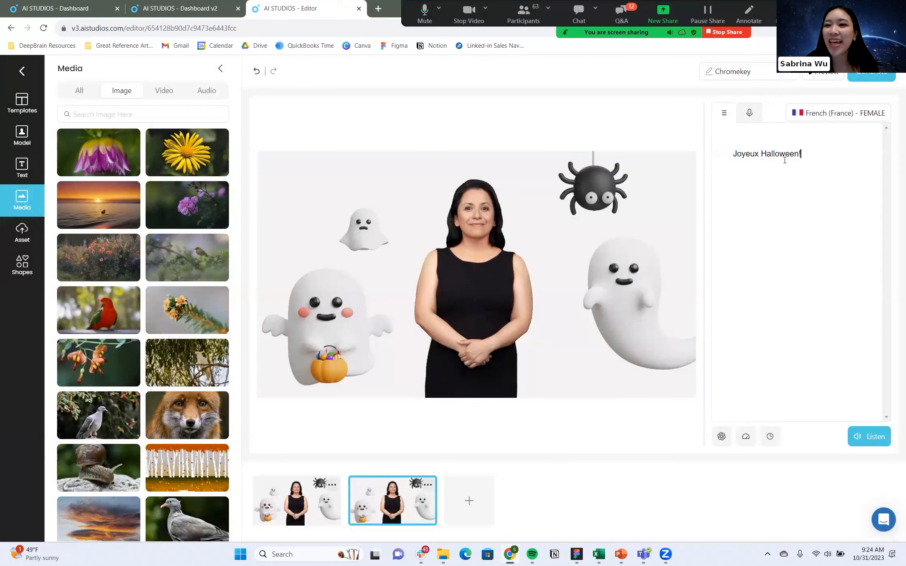
{"action": "left_click_drag", "start_coordinate": [799, 153], "coordinate": [732, 155]}
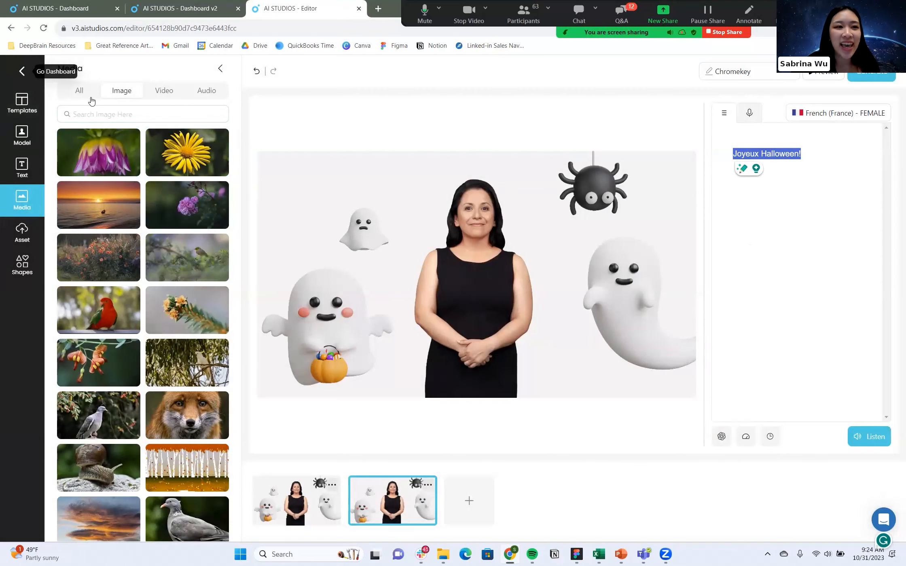
Return to the dashboard, play the Basics Webinar project's video, and stop the screen share.
{"action": "left_click", "coordinate": [22, 71]}
{"action": "mouse_move", "coordinate": [594, 376]}
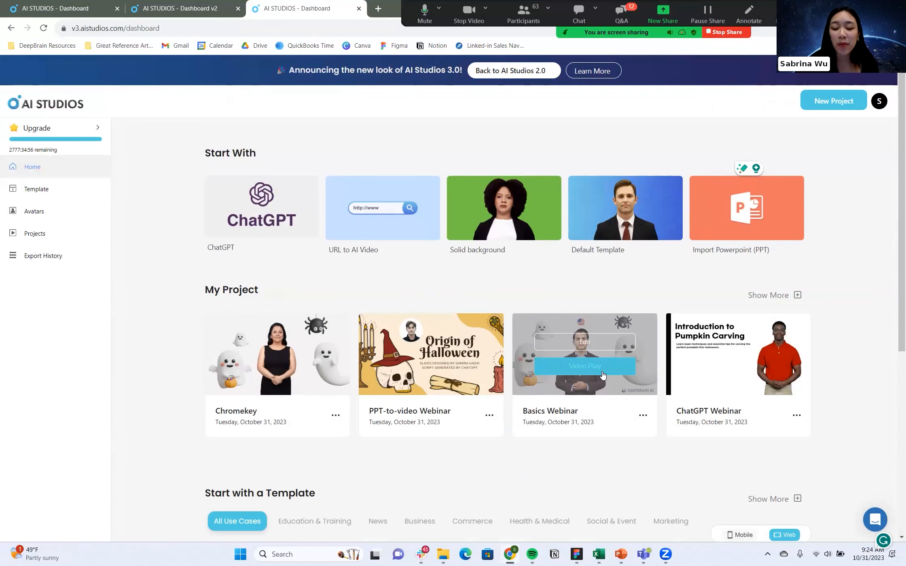
{"action": "left_click", "coordinate": [602, 374]}
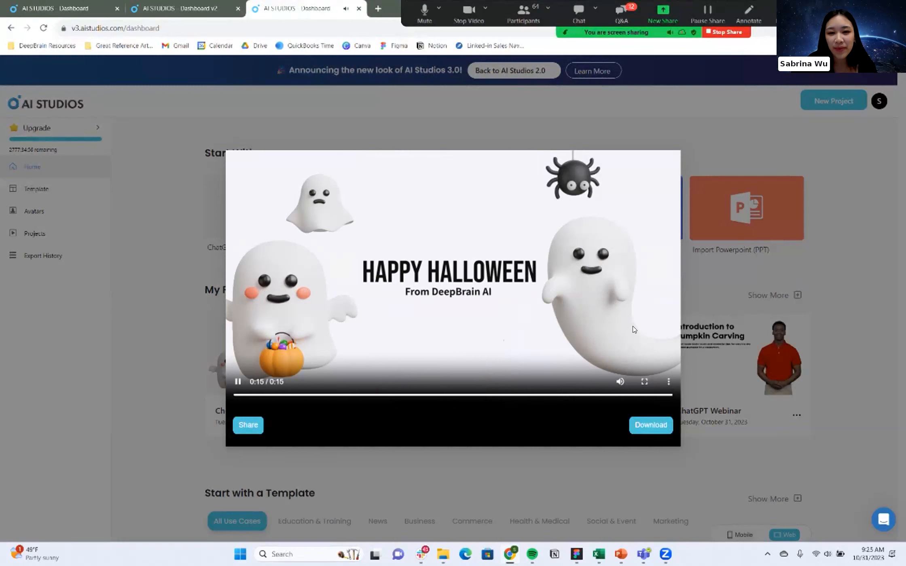
{"action": "left_click", "coordinate": [721, 306]}
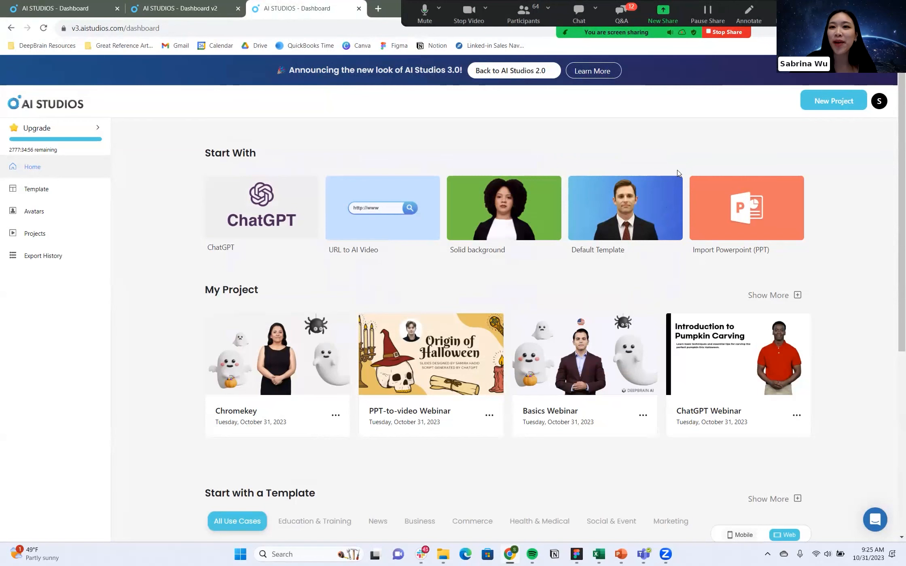
{"action": "left_click", "coordinate": [726, 34]}
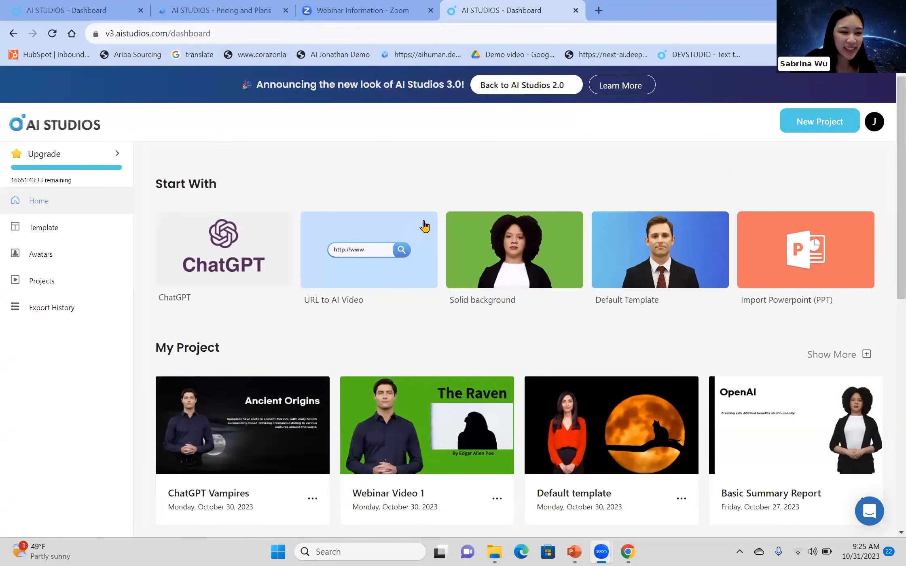
Play the video of the Webinar Video 1 project from the dashboard's project list.
{"action": "scroll", "coordinate": [424, 227], "scroll_direction": "down", "scroll_amount": 4}
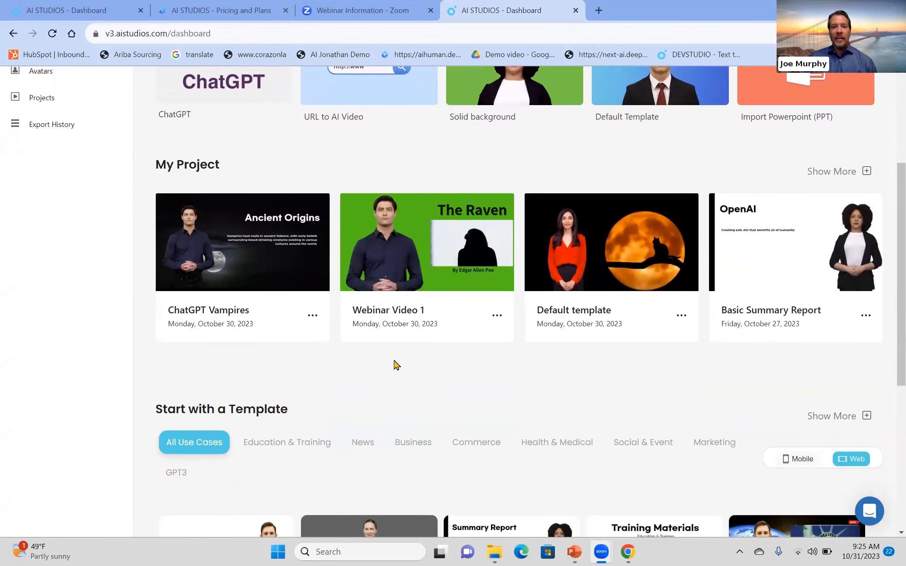
{"action": "mouse_move", "coordinate": [405, 308]}
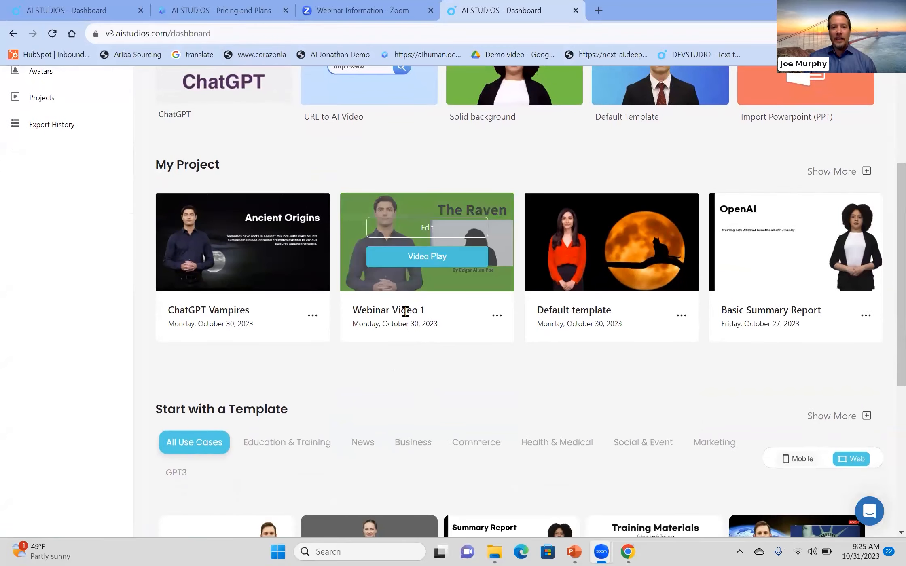
{"action": "left_click", "coordinate": [426, 256]}
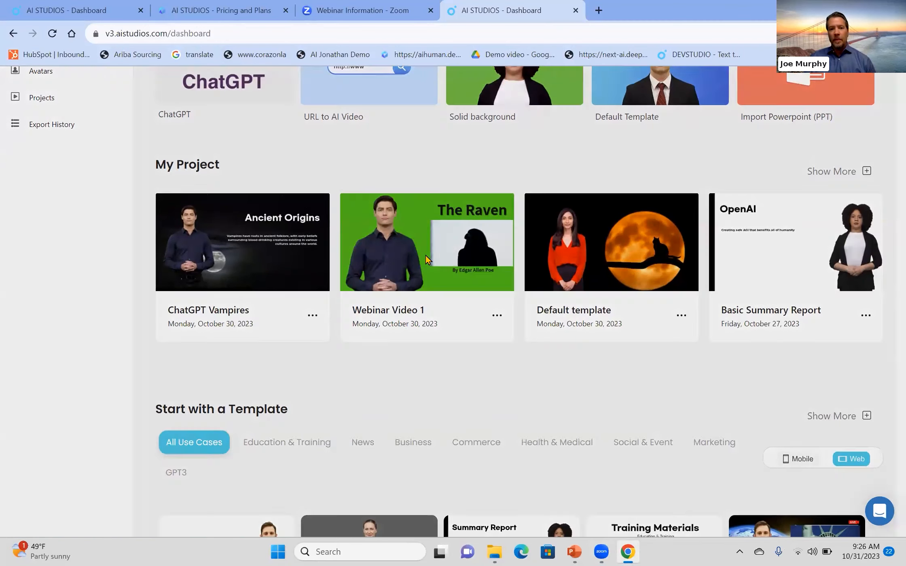
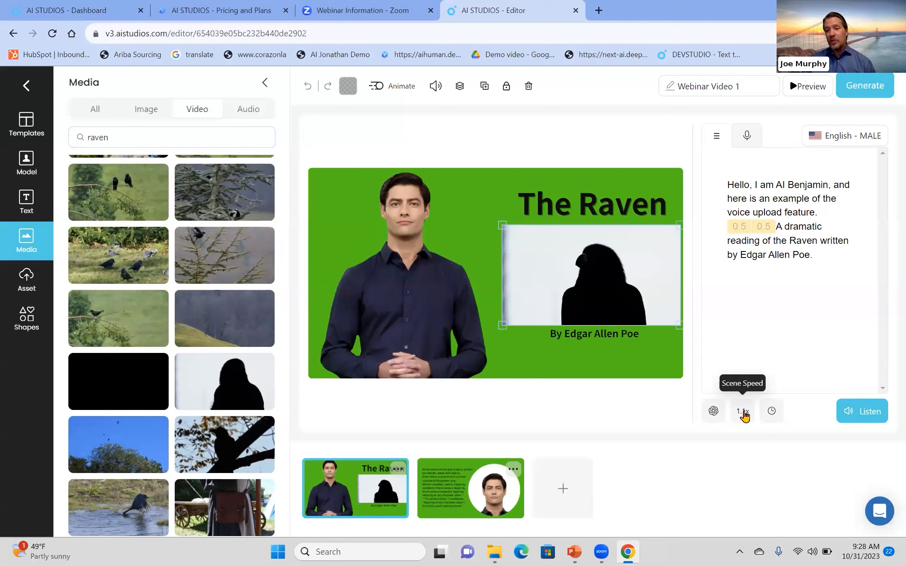
Check the first scene's speed options, and compare the second scene's text script with its uploaded audio script.
{"action": "left_click", "coordinate": [743, 412]}
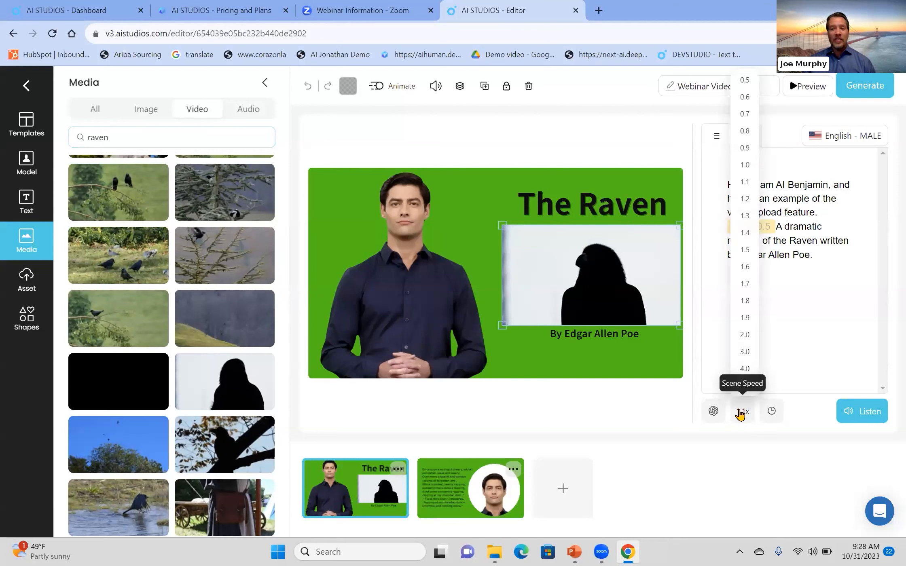
{"action": "left_click", "coordinate": [741, 412]}
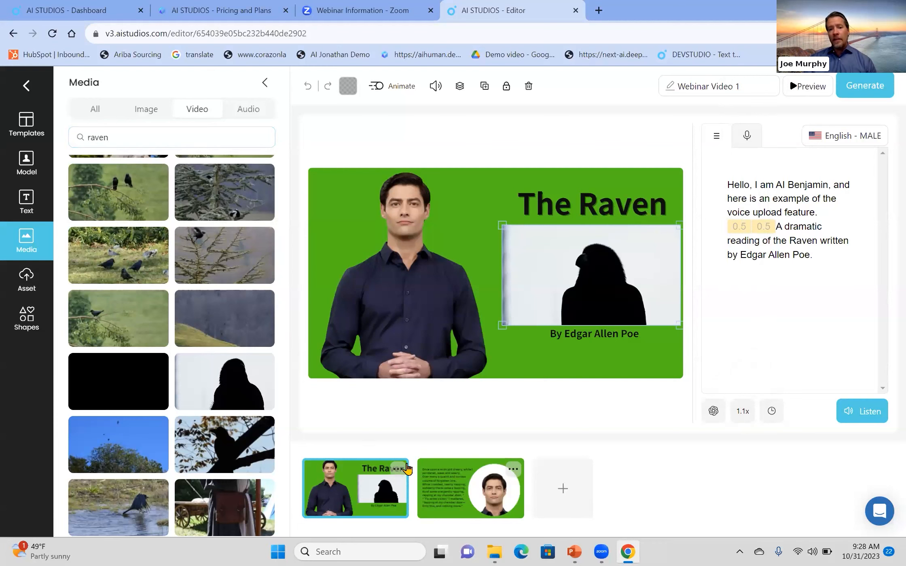
{"action": "left_click", "coordinate": [453, 489]}
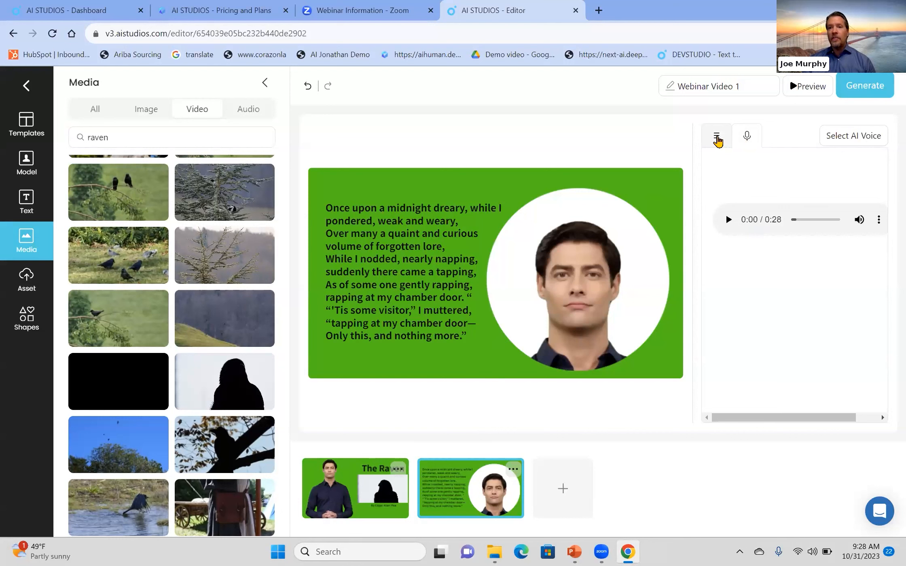
{"action": "left_click", "coordinate": [715, 138]}
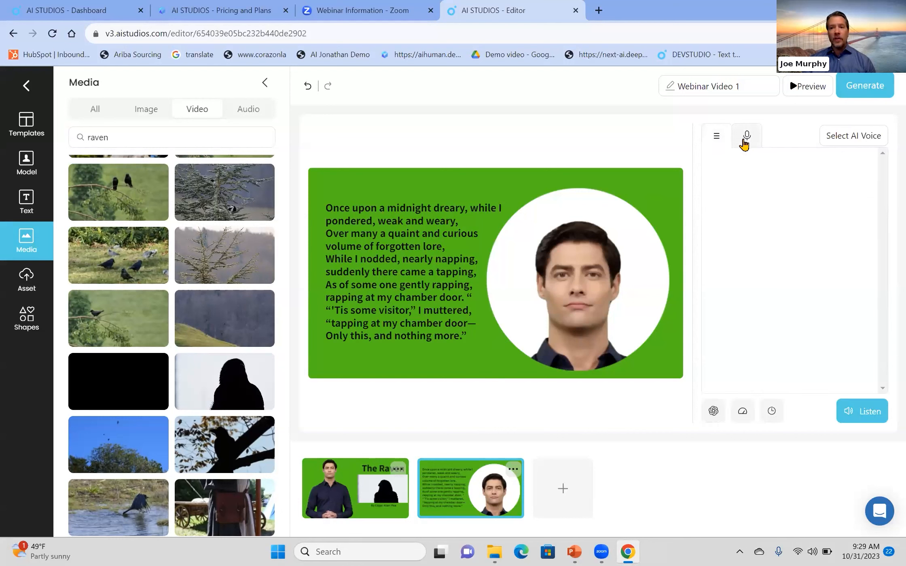
{"action": "left_click", "coordinate": [747, 141]}
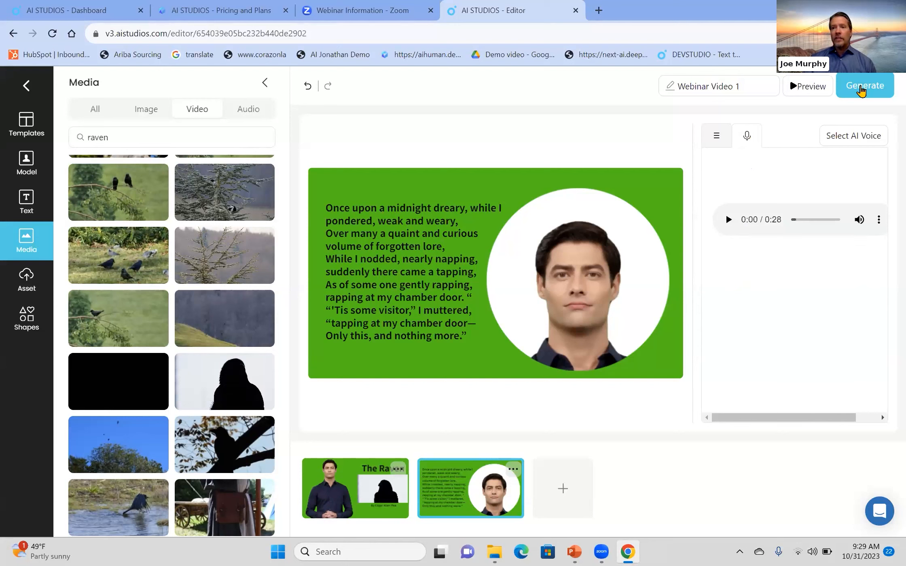
Look at the project's export settings without generating the video, and review the two scenes again.
{"action": "left_click", "coordinate": [861, 89]}
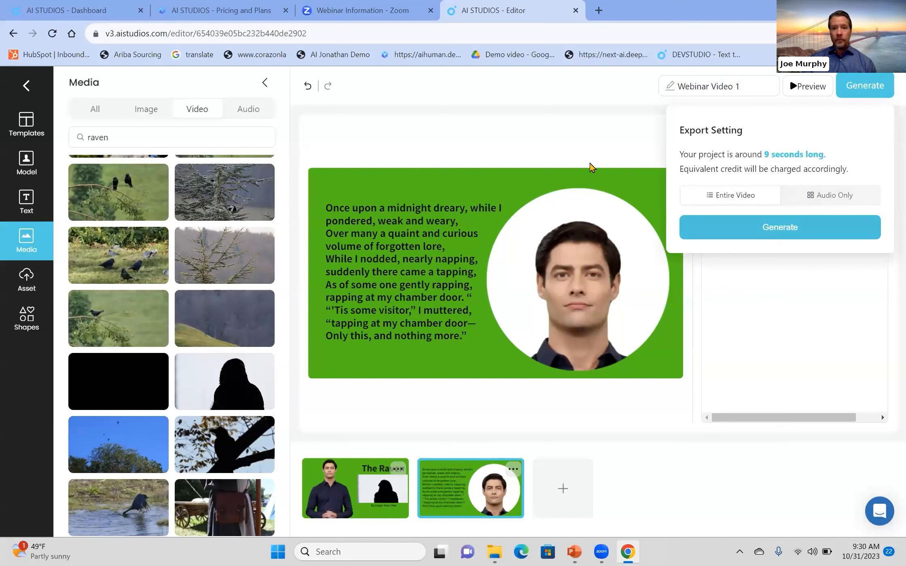
{"action": "left_click", "coordinate": [575, 152]}
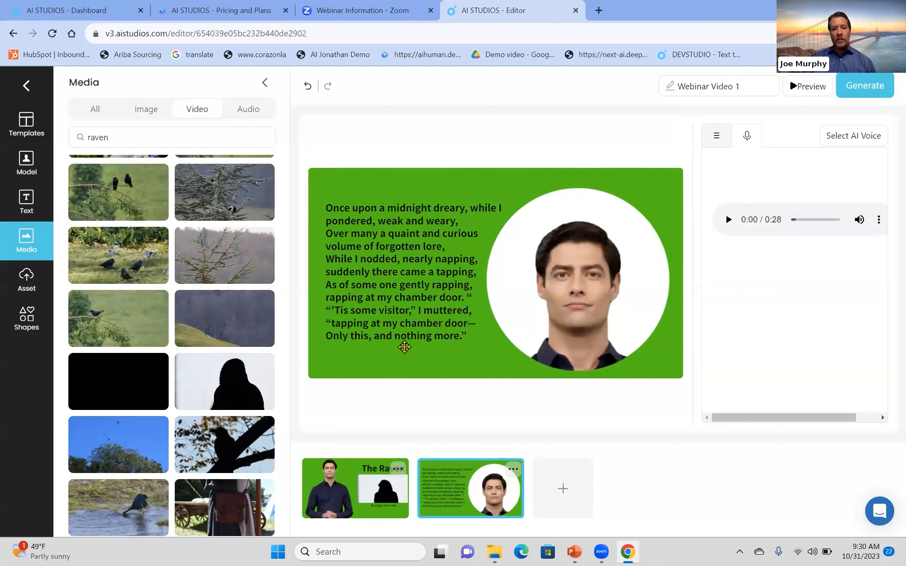
{"action": "left_click", "coordinate": [367, 476]}
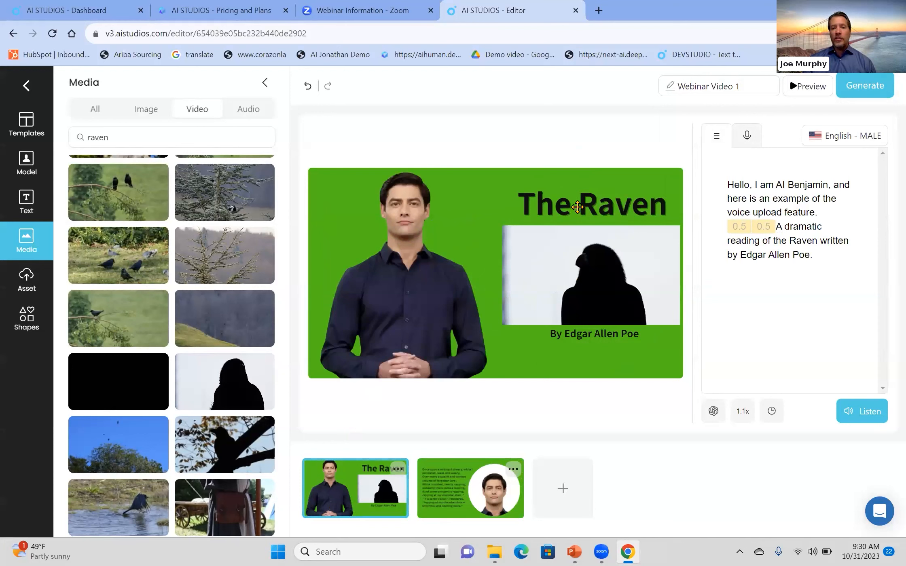
{"action": "left_click", "coordinate": [477, 491]}
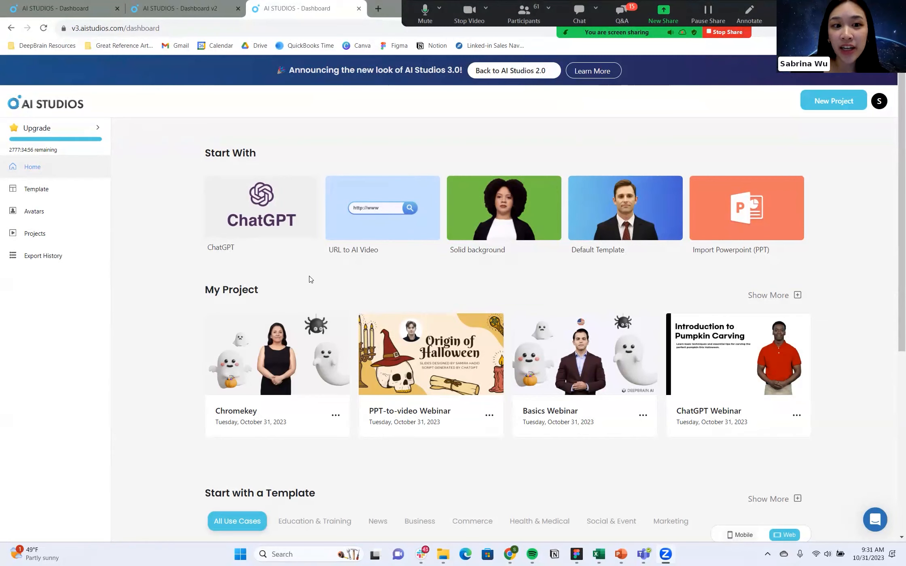
Create a ChatGPT video on the topic "Pumpkin Carving Tips" using the Summary Report template.
{"action": "left_click", "coordinate": [273, 220]}
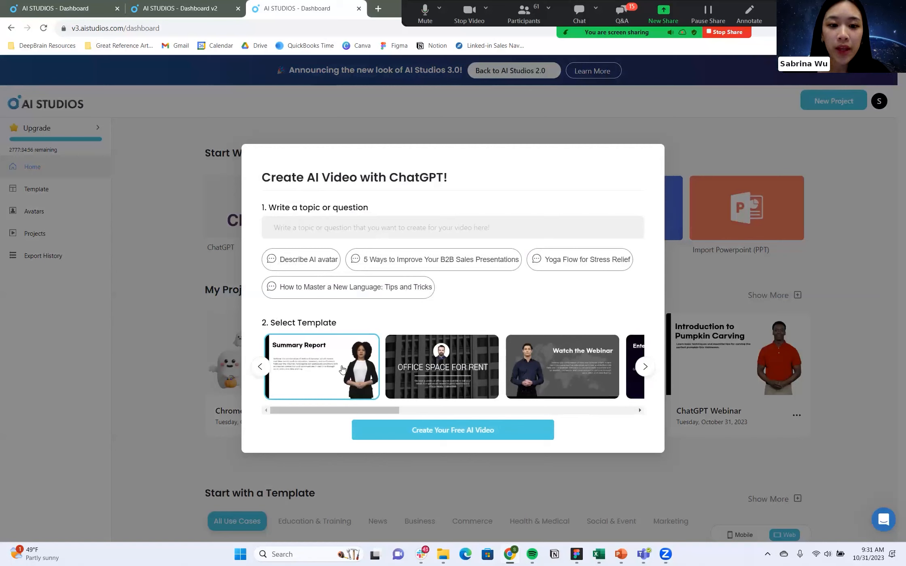
{"action": "left_click", "coordinate": [486, 228]}
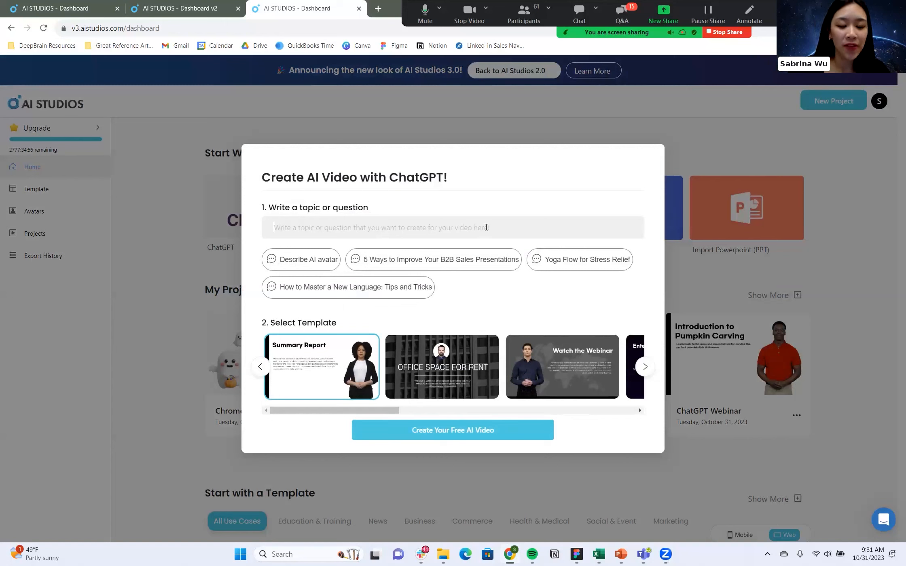
{"action": "type", "text": "Pumpkin Ca"}
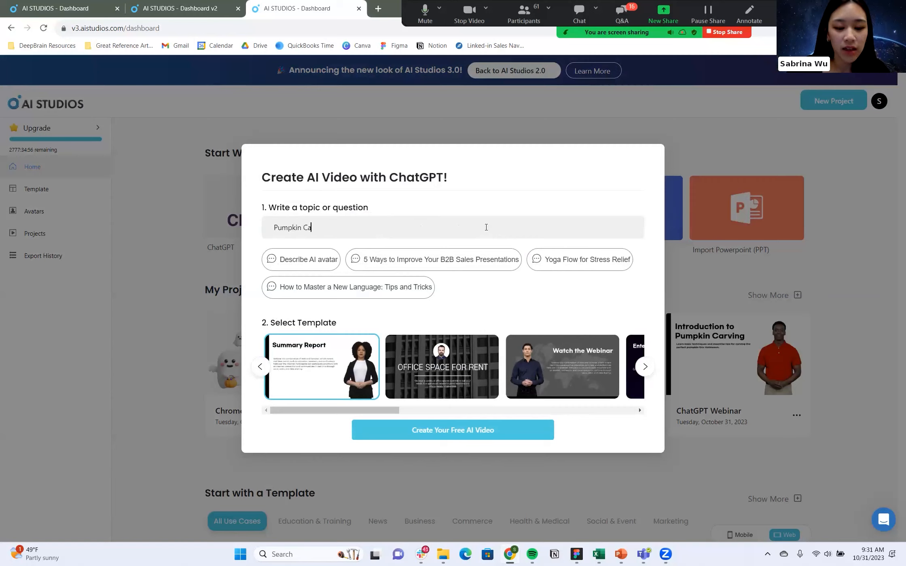
{"action": "type", "text": "ng Tips"}
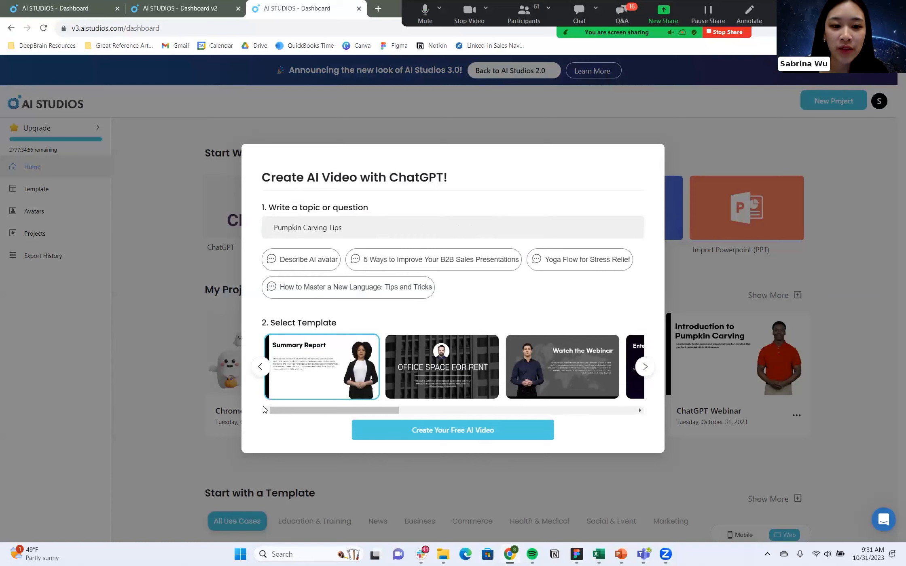
{"action": "left_click", "coordinate": [476, 431]}
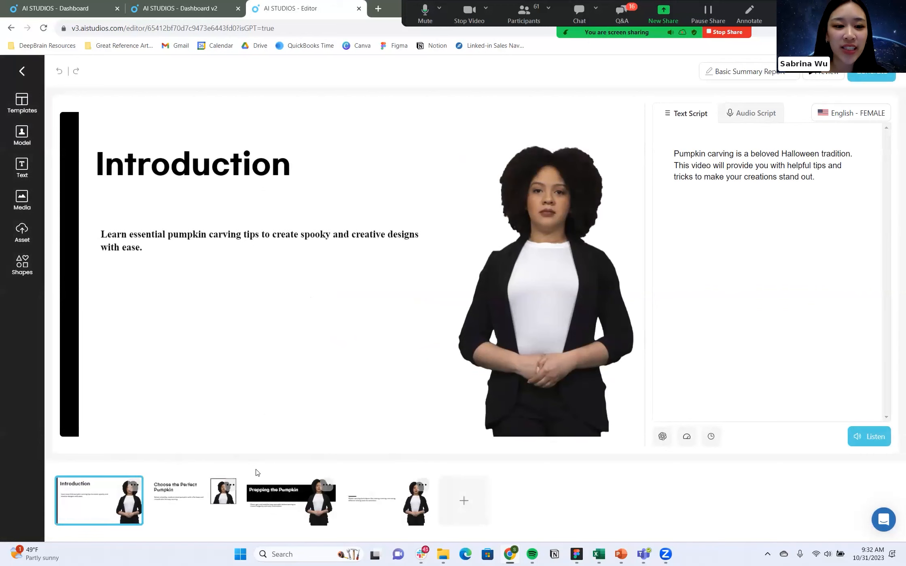
Review the slide text and generated script of each scene in the pumpkin carving video.
{"action": "left_click", "coordinate": [195, 508]}
{"action": "left_click", "coordinate": [276, 494]}
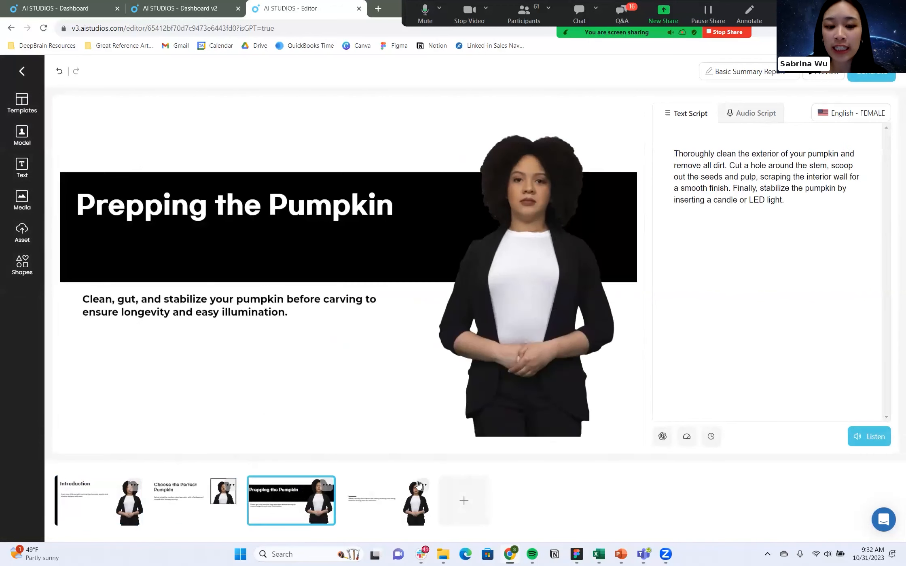
{"action": "left_click", "coordinate": [390, 501]}
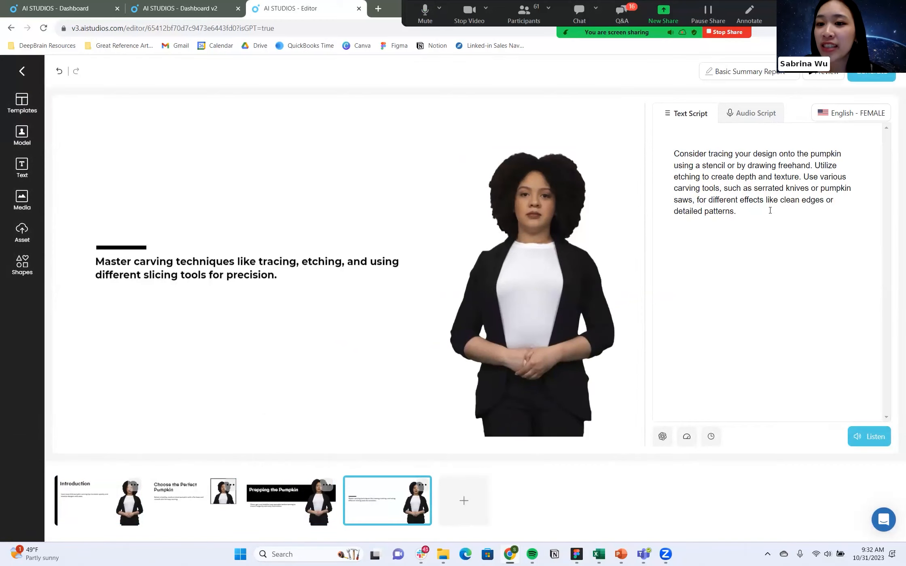
{"action": "key", "text": "ctrl+a"}
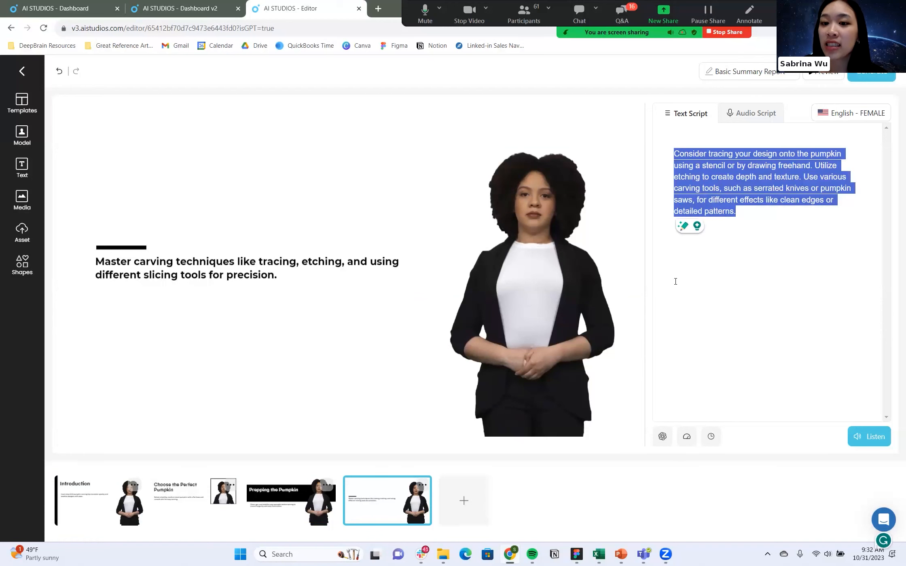
{"action": "left_click", "coordinate": [272, 503]}
{"action": "left_click_drag", "start_coordinate": [785, 200], "coordinate": [671, 155]}
{"action": "left_click", "coordinate": [169, 512]}
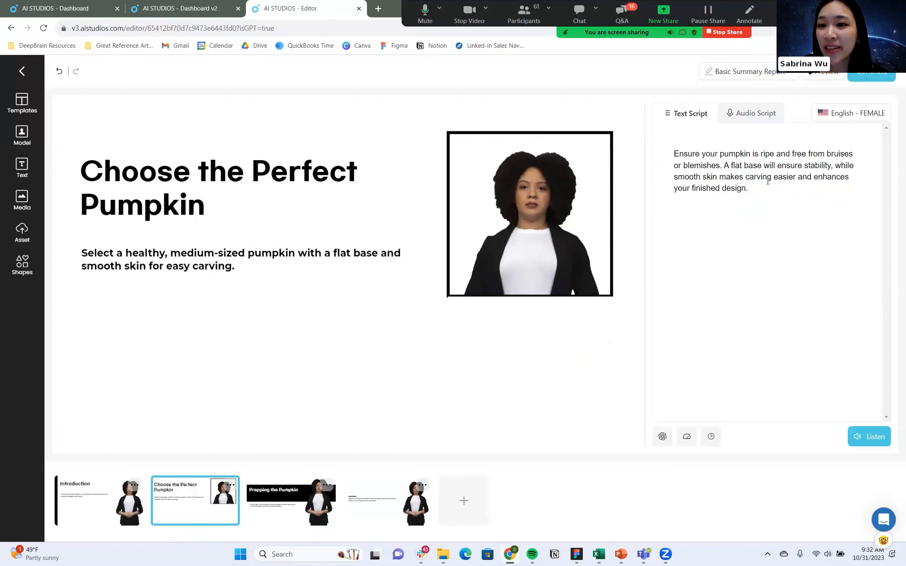
{"action": "key", "text": "ctrl+a"}
{"action": "left_click", "coordinate": [95, 513]}
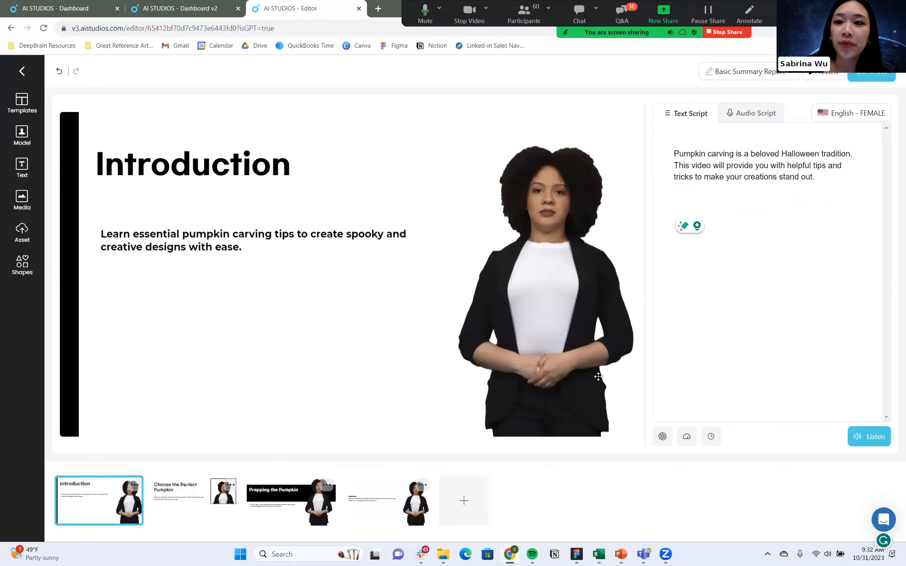
Leave the editor for the dashboard and show the full list of projects.
{"action": "left_click", "coordinate": [23, 75]}
{"action": "left_click", "coordinate": [796, 296]}
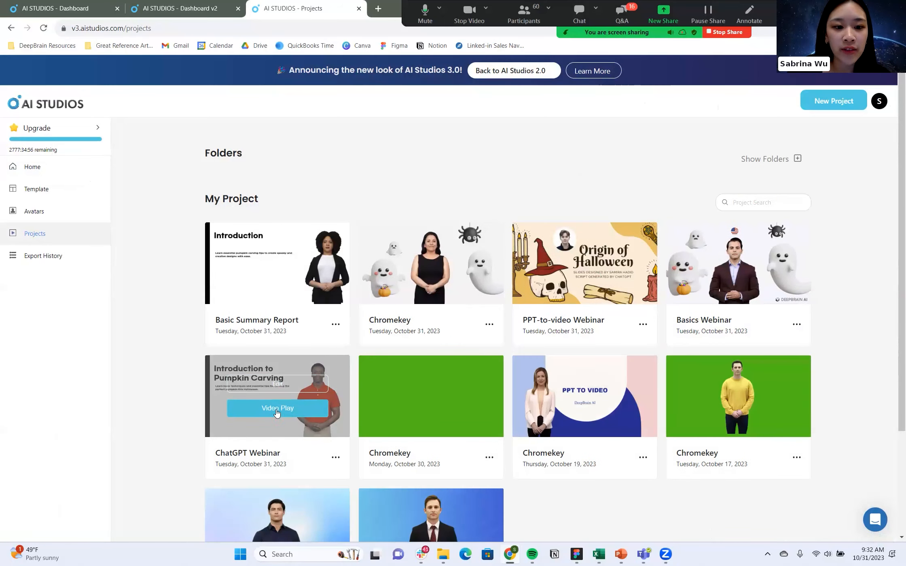